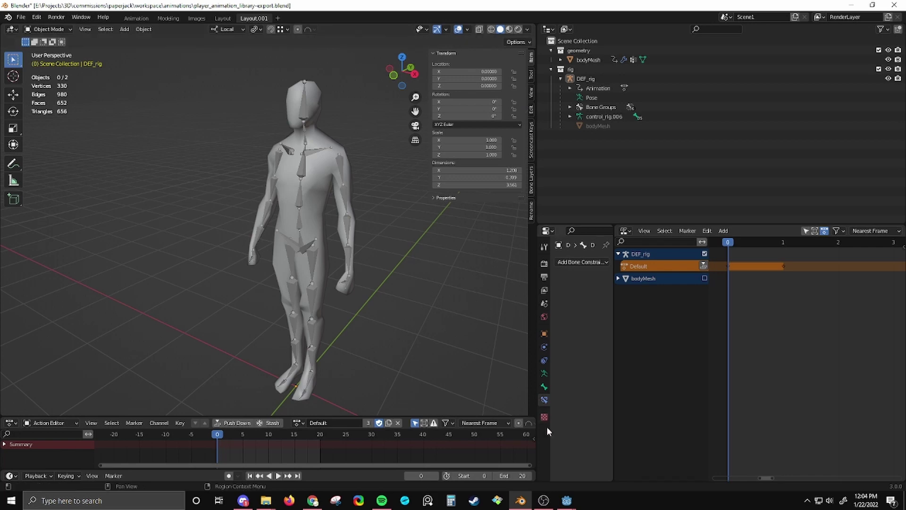
# - Switch to the Godot project and close all the open unsaved scenes without saving their changes
pyautogui.moveTo(567, 500)
pyautogui.click(624, 465)
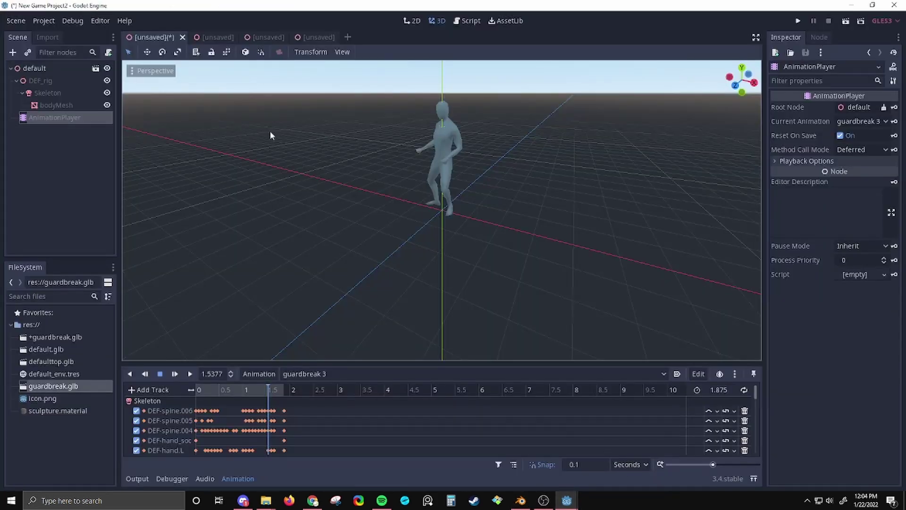
pyautogui.click(182, 37)
pyautogui.click(500, 259)
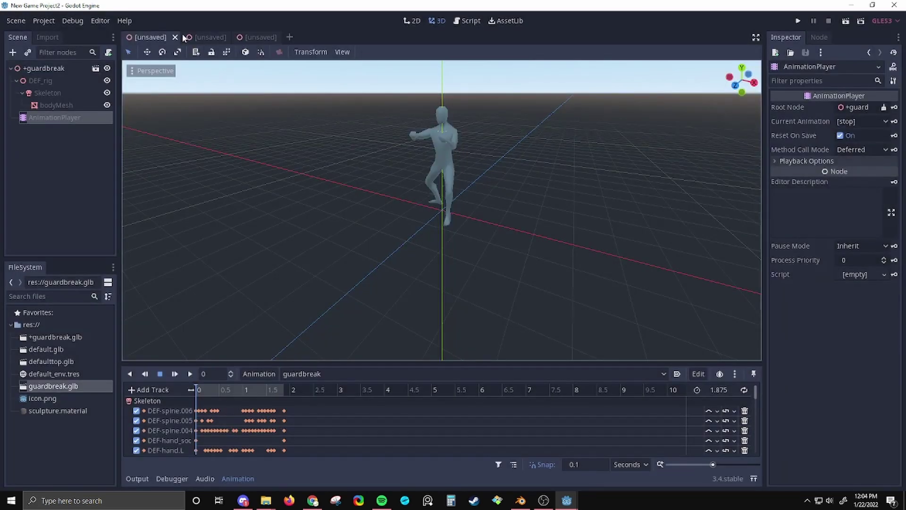
pyautogui.click(176, 37)
pyautogui.click(176, 36)
pyautogui.click(174, 37)
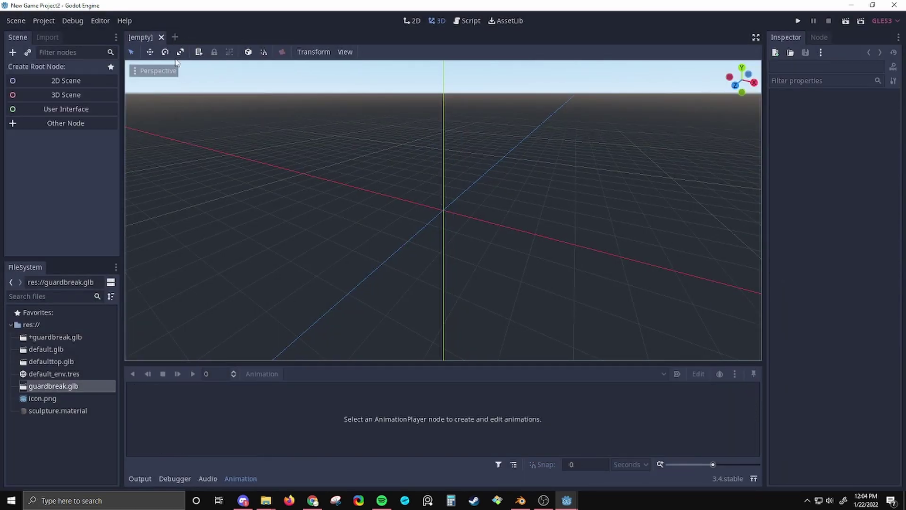
# - Delete +guardbreak.glb, default.glb, defaulttop.glb and guardbreak.glb from the project files
pyautogui.click(52, 338)
pyautogui.keyDown('shift'); pyautogui.click(54, 367); pyautogui.keyUp('shift')
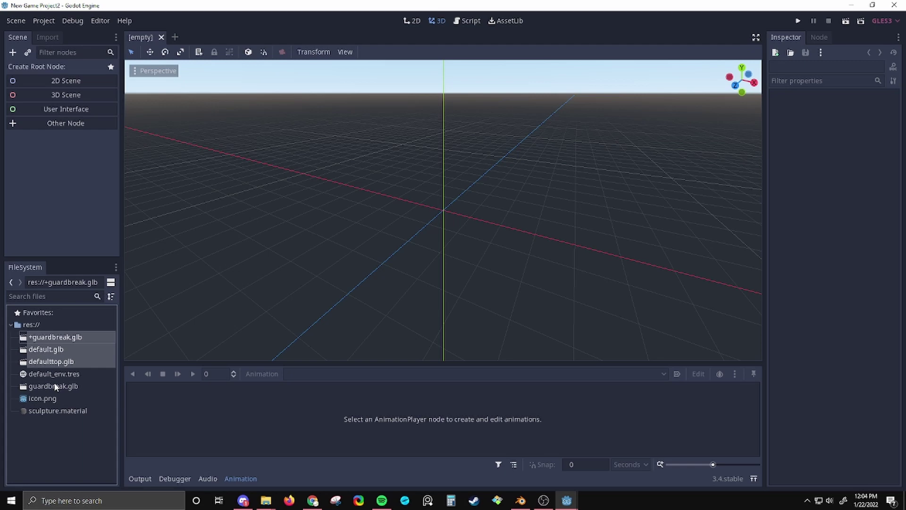
pyautogui.keyDown('ctrl'); pyautogui.click(55, 384); pyautogui.keyUp('ctrl')
pyautogui.rightClick(46, 352)
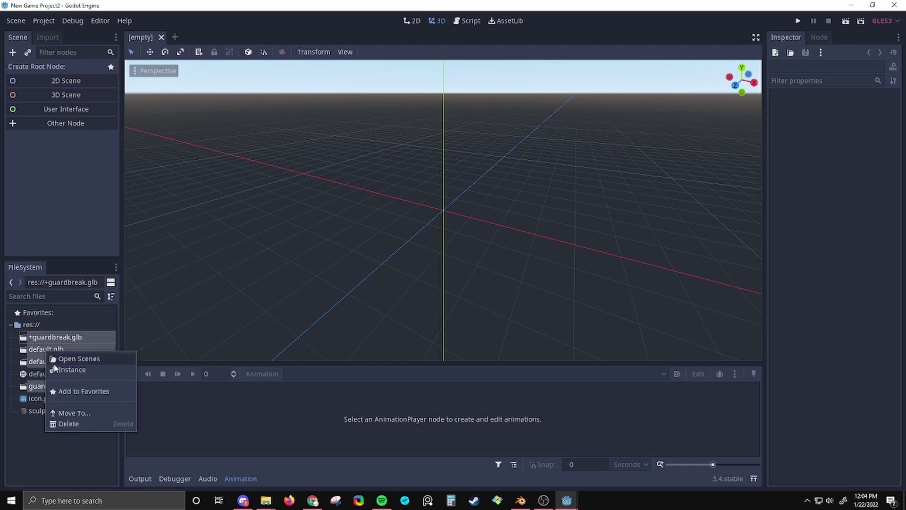
pyautogui.click(76, 423)
pyautogui.click(384, 264)
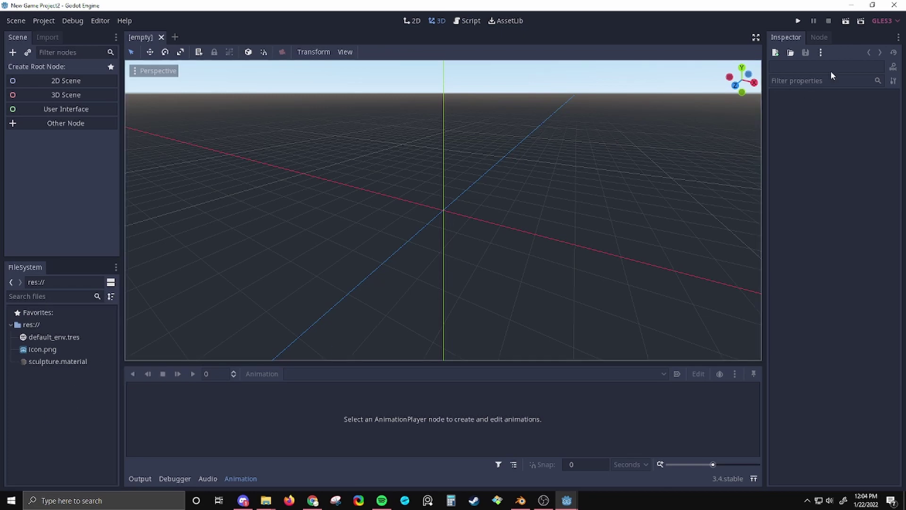
# - Switch to Blender, put the DEF_rig armature into Pose Mode and select all its bones
pyautogui.click(854, 5)
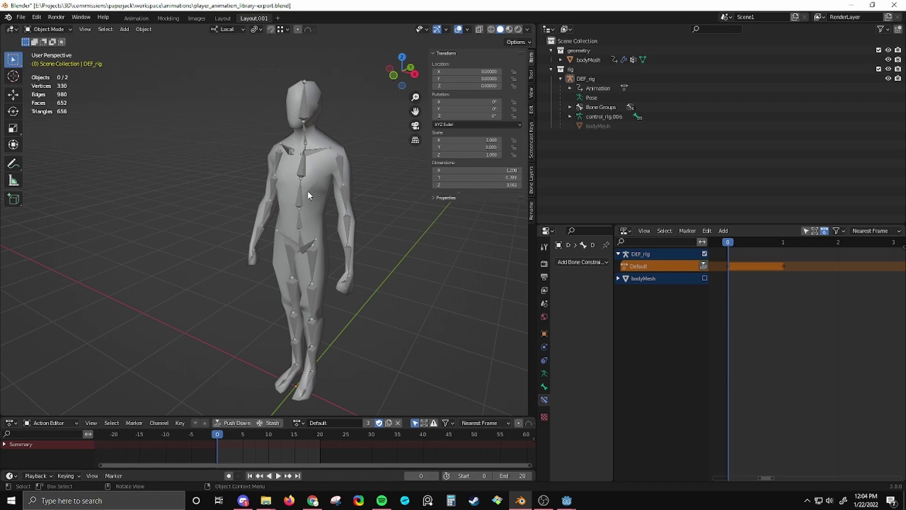
pyautogui.click(325, 174)
pyautogui.click(333, 181)
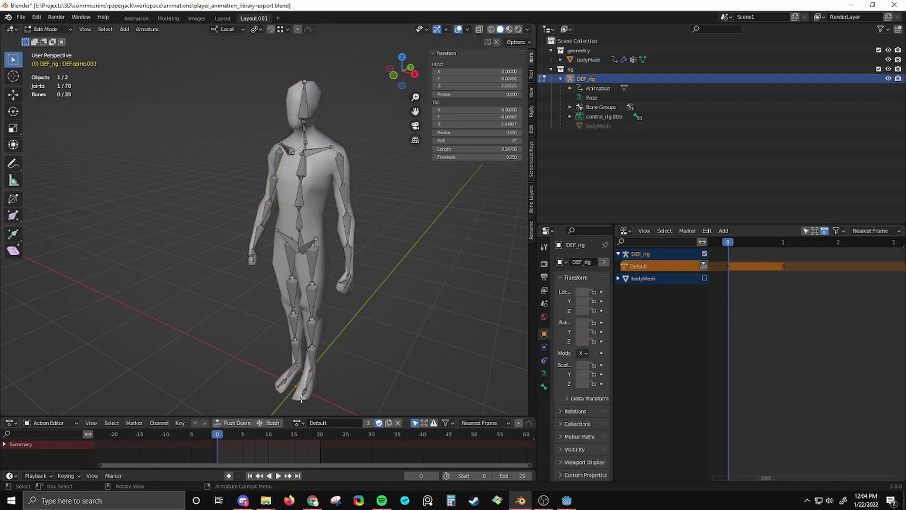
pyautogui.hotkey('ctrl', 'Tab')
pyautogui.press('a')
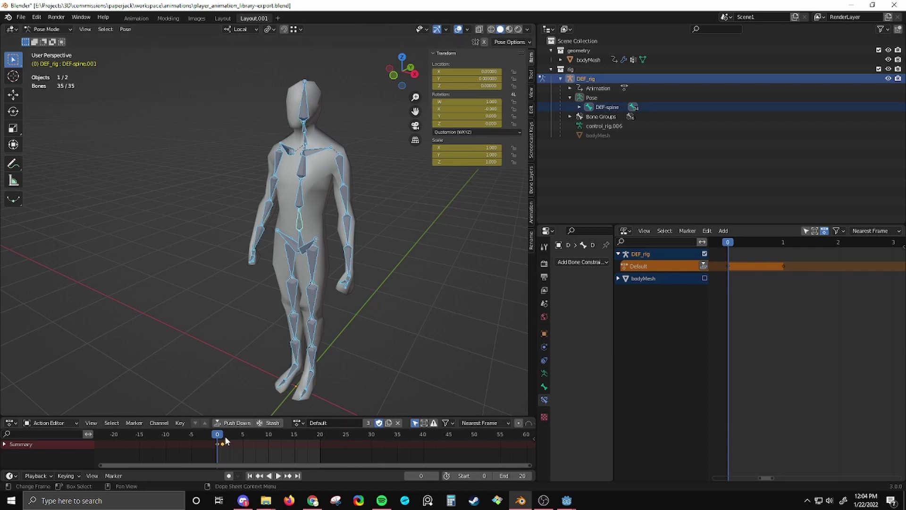
# - Preview the rig's descent-loop action by playing it, and switch back to the Default action
pyautogui.click(298, 422)
pyautogui.click(314, 343)
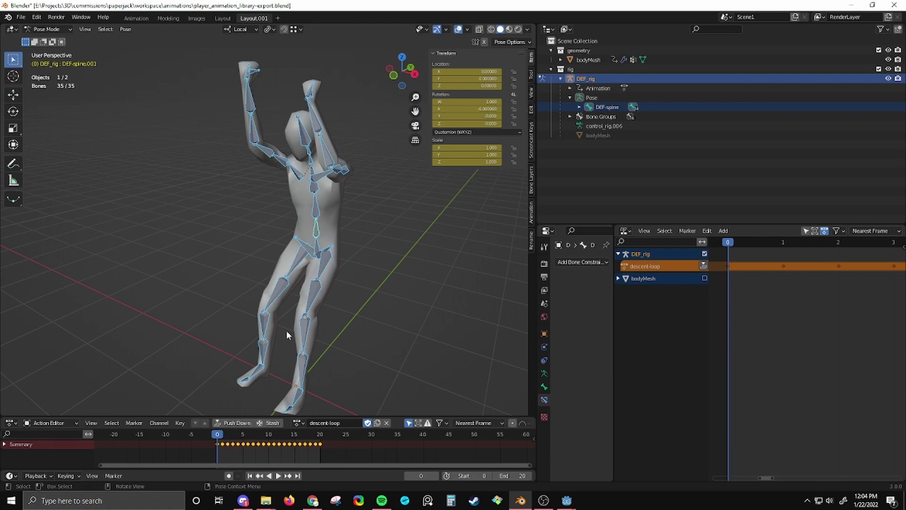
pyautogui.press('space')
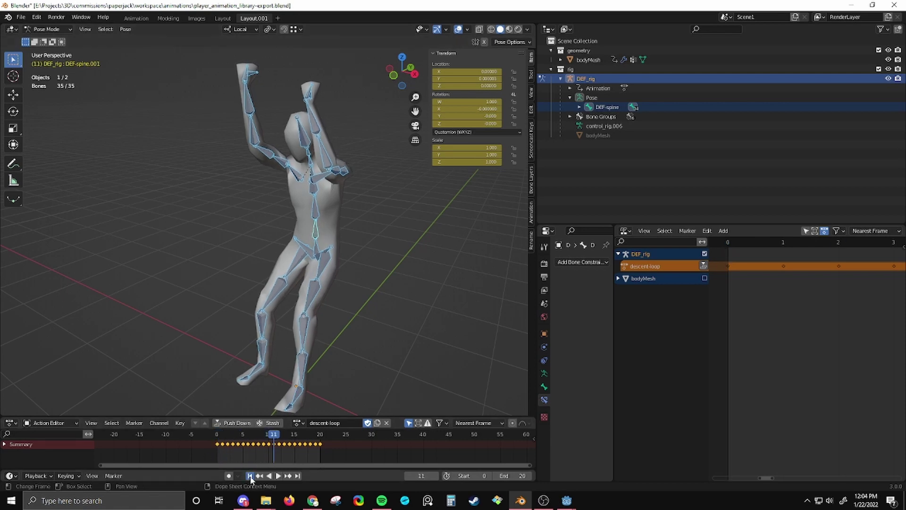
pyautogui.press('Escape')
pyautogui.click(298, 423)
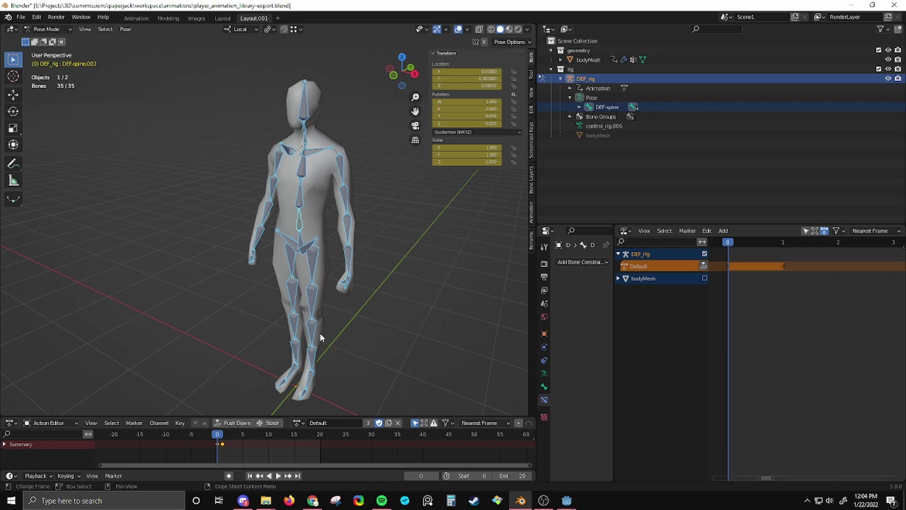
pyautogui.click(320, 334)
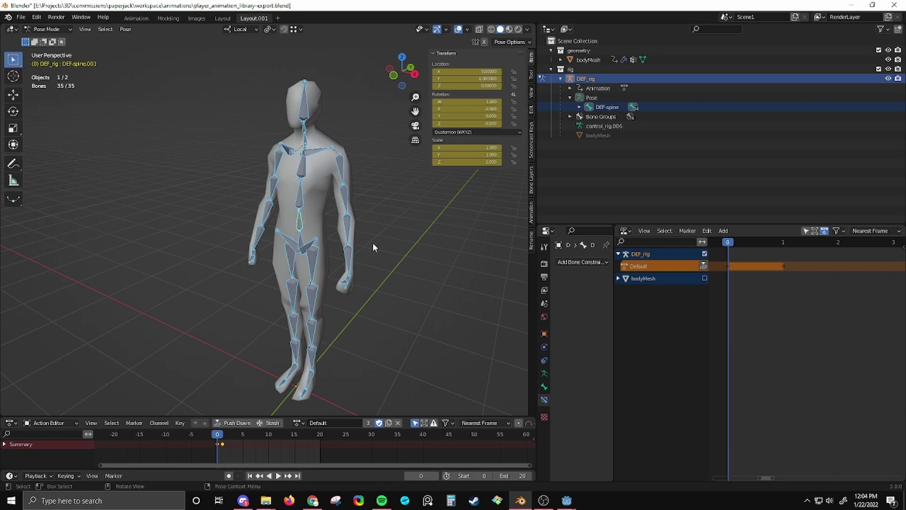
# - Return the rig to Object Mode and push its Default and descent-loop actions down into separate NLA tracks
pyautogui.hotkey('ctrl', 'Tab')
pyautogui.click(704, 266)
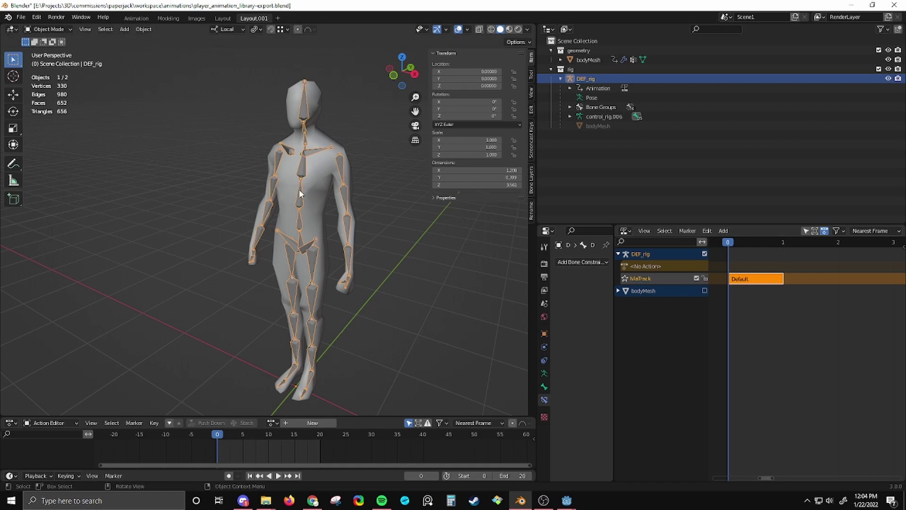
pyautogui.click(270, 423)
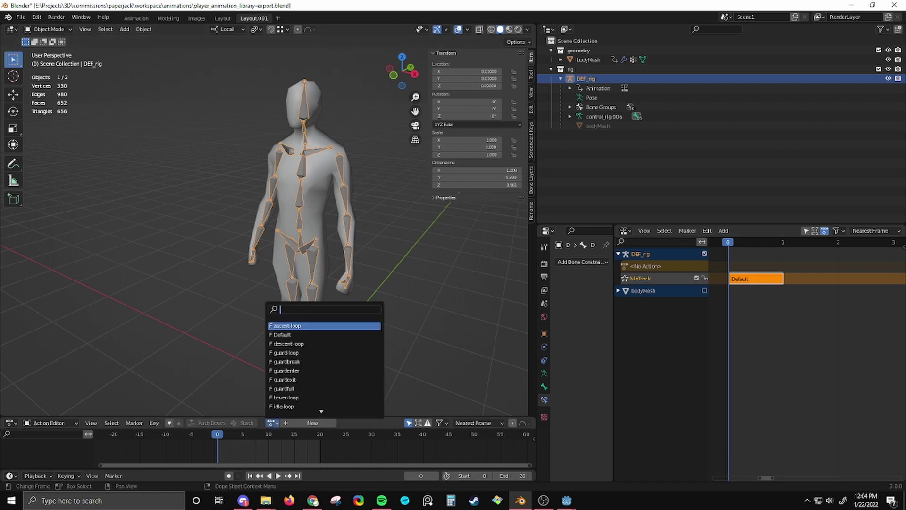
pyautogui.click(293, 343)
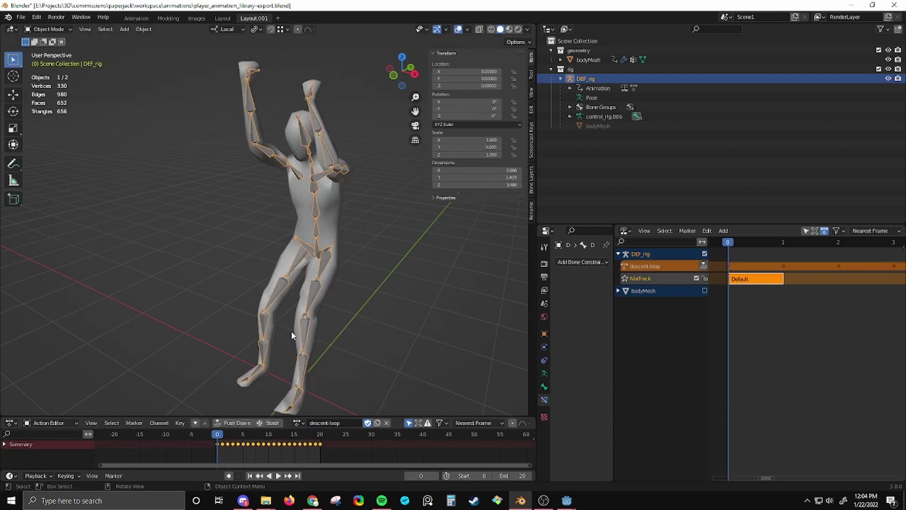
pyautogui.click(704, 267)
# - Move the NLA track holding the Default strip to the top, above the descent-loop track
pyautogui.rightClick(613, 287)
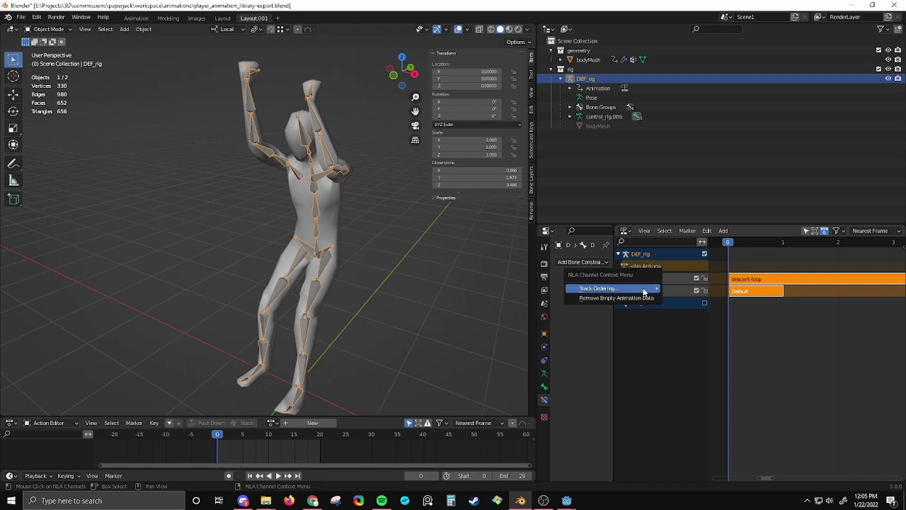
pyautogui.rightClick(639, 295)
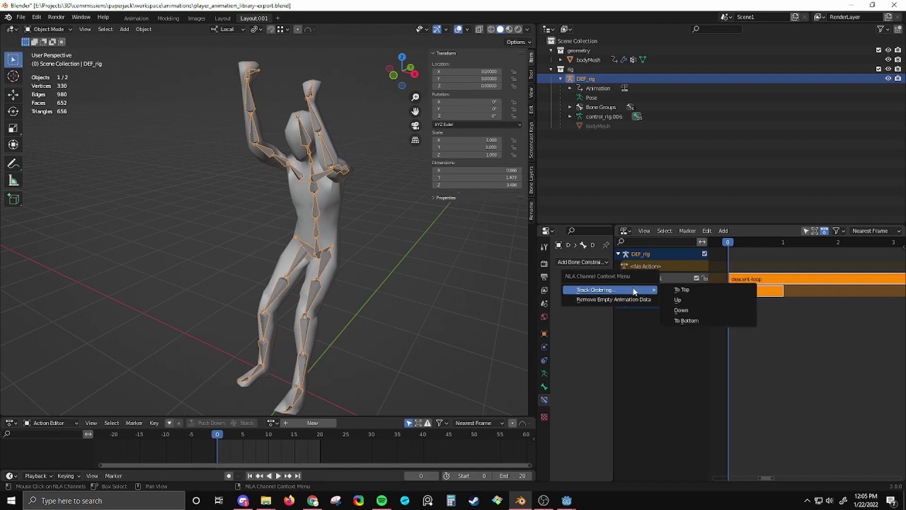
pyautogui.click(732, 287)
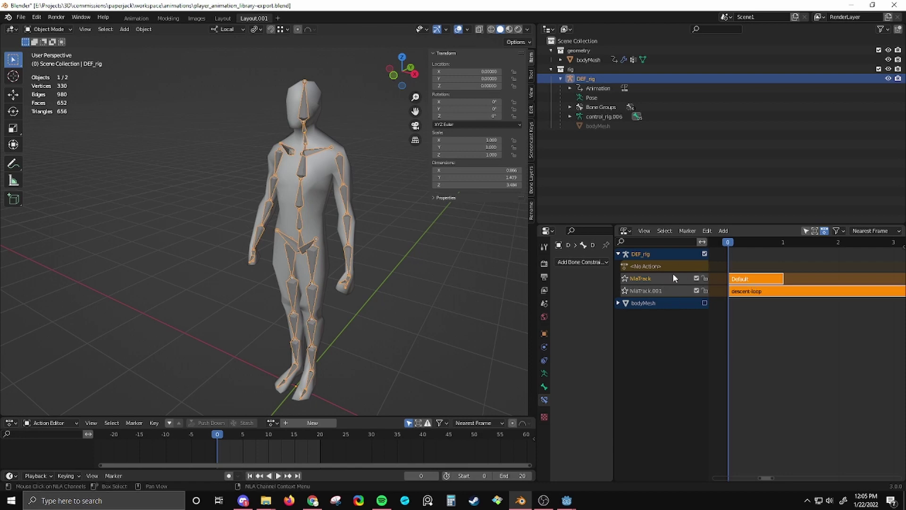
# - Select the body mesh together with its armature and start a glTF 2.0 export
pyautogui.click(471, 306)
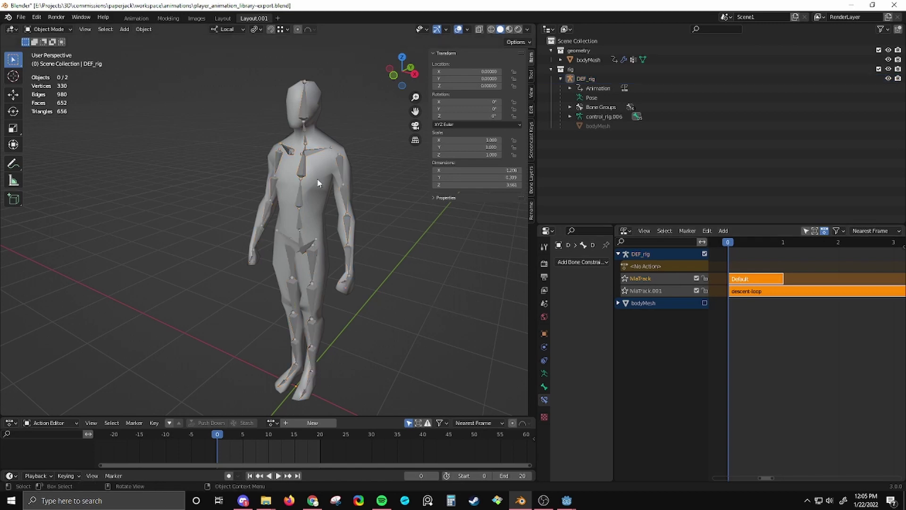
pyautogui.click(322, 185)
pyautogui.keyDown('shift'); pyautogui.click(322, 185); pyautogui.keyUp('shift')
pyautogui.click(21, 17)
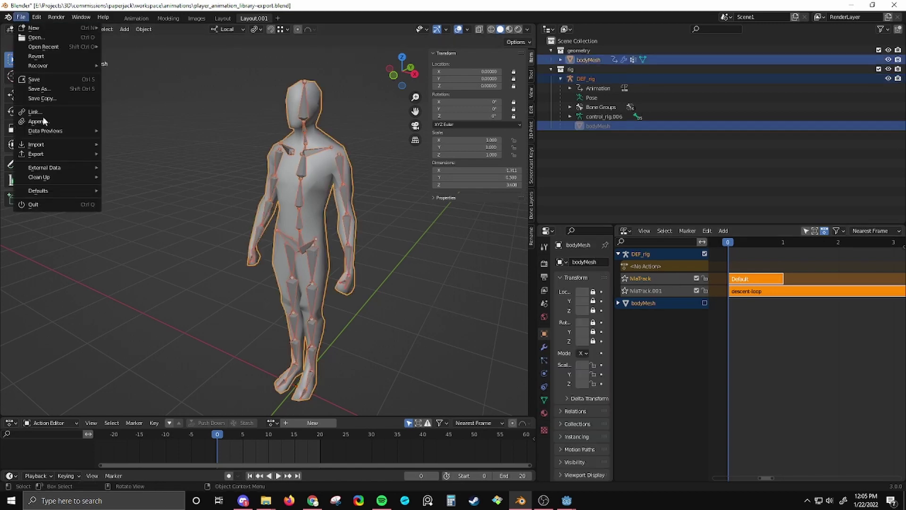
pyautogui.moveTo(44, 154)
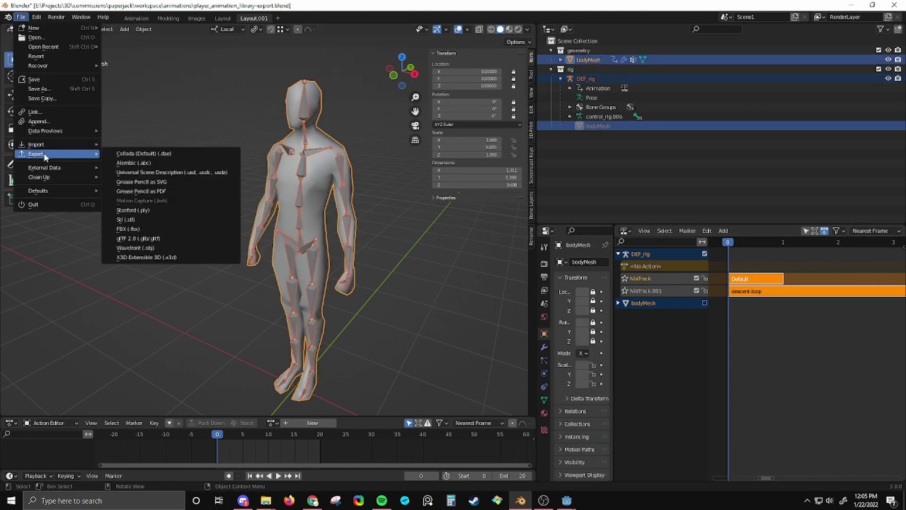
pyautogui.click(136, 238)
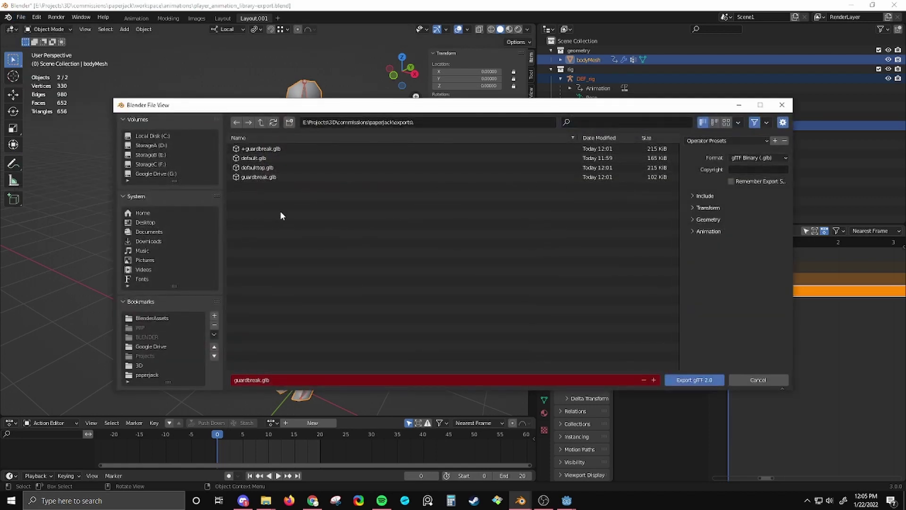
# - Delete the four old .glb files from the exports folder and name the new export default-top.glb
pyautogui.moveTo(280, 211); pyautogui.dragTo(259, 147)
pyautogui.moveTo(282, 180); pyautogui.dragTo(528, 195)
pyautogui.click(368, 380)
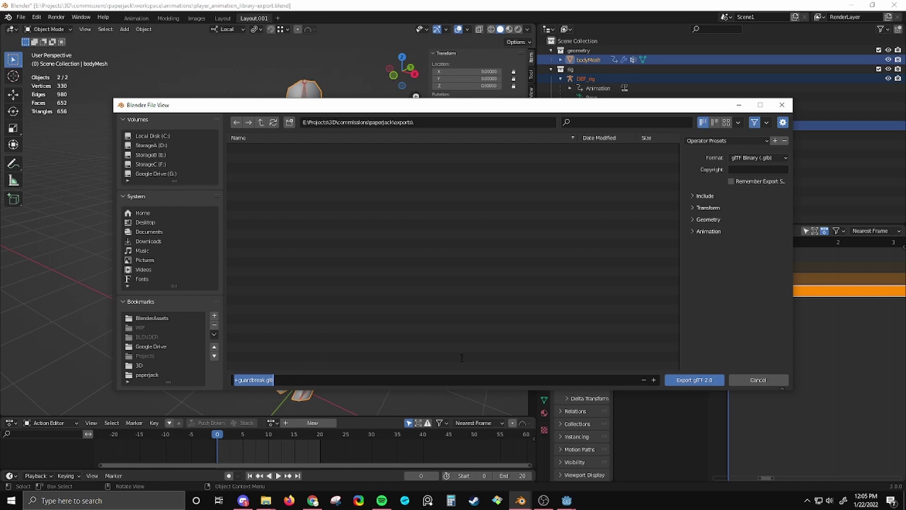
pyautogui.write('default-top')
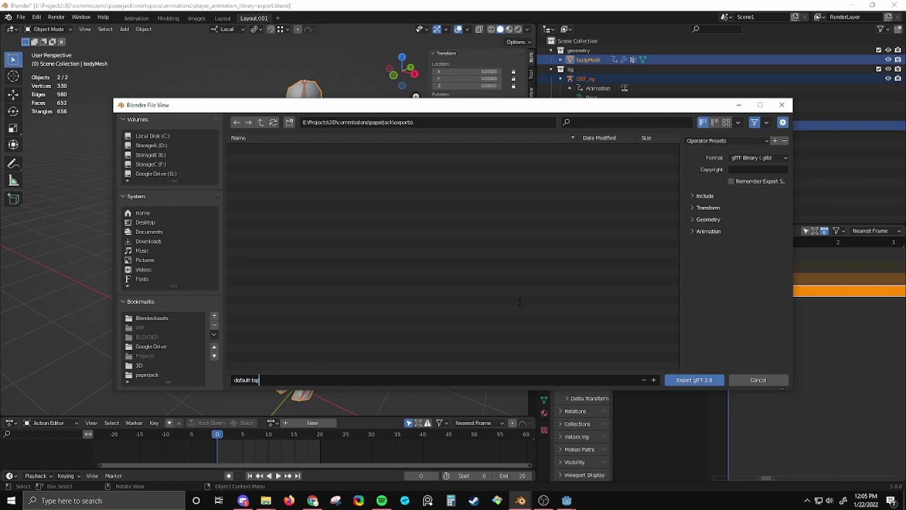
pyautogui.press('Return')
# - Export as glTF Binary with the content limited to Selected Objects
pyautogui.click(698, 195)
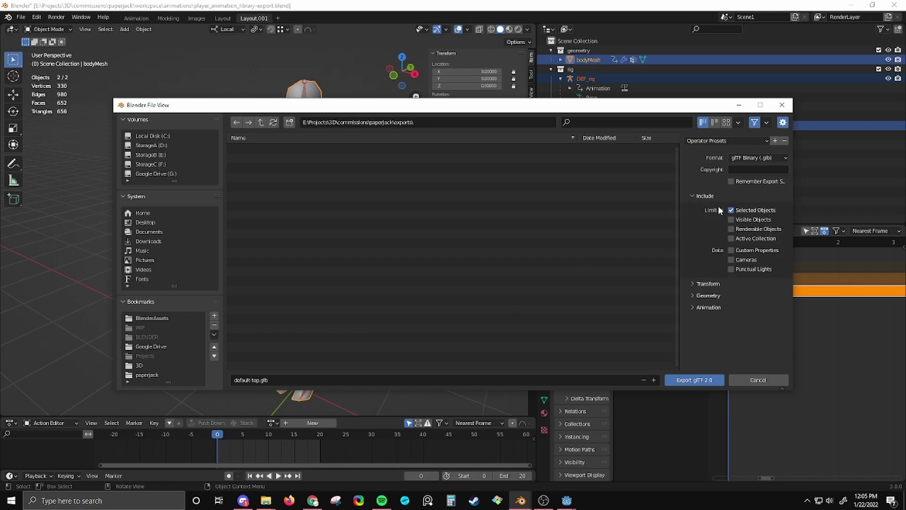
pyautogui.click(717, 141)
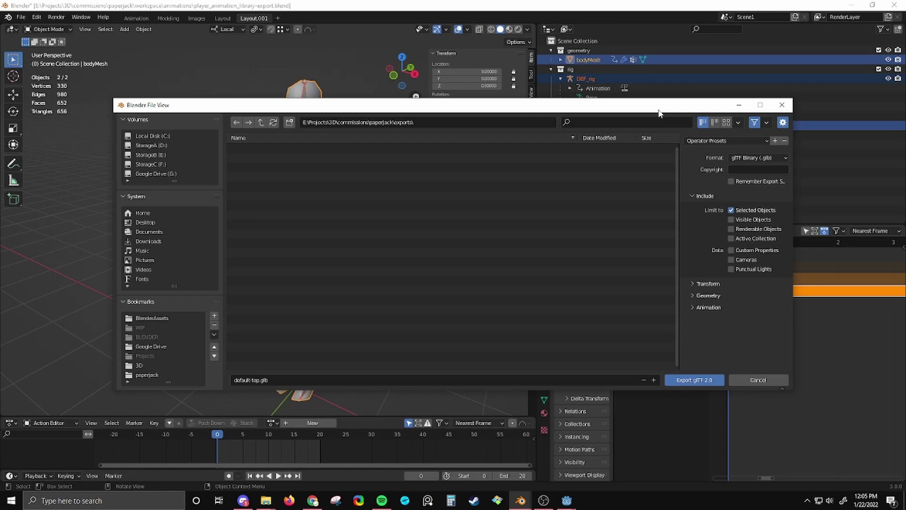
pyautogui.moveTo(658, 108); pyautogui.dragTo(646, 80)
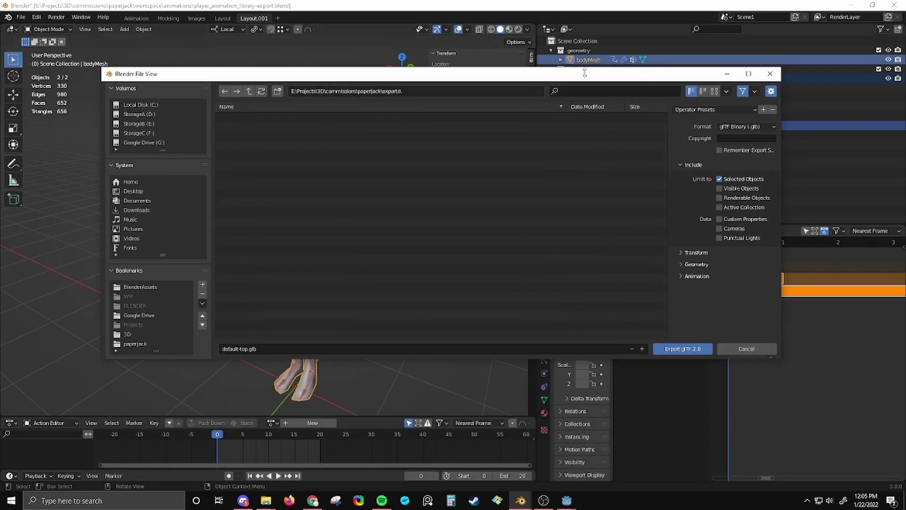
pyautogui.click(691, 351)
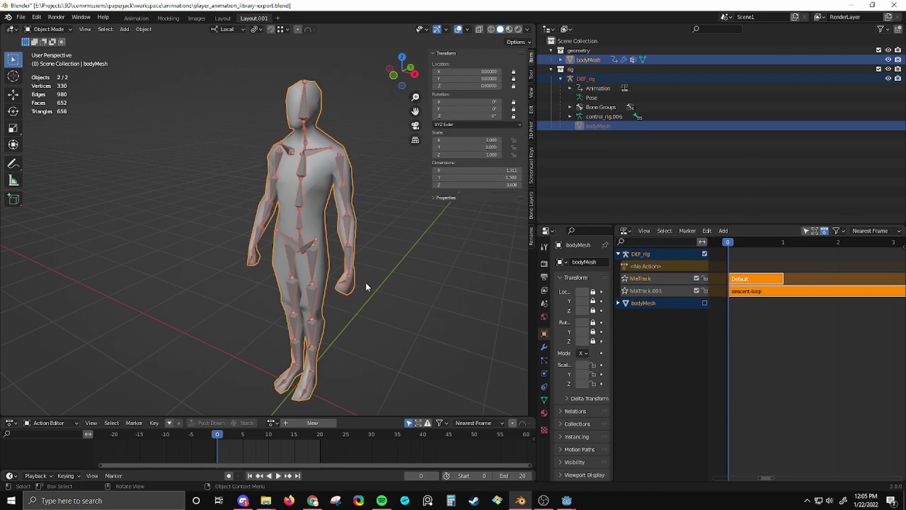
# - Bring default-top.glb from the exports folder in File Explorer into the Godot project's res:// folder
pyautogui.moveTo(266, 501)
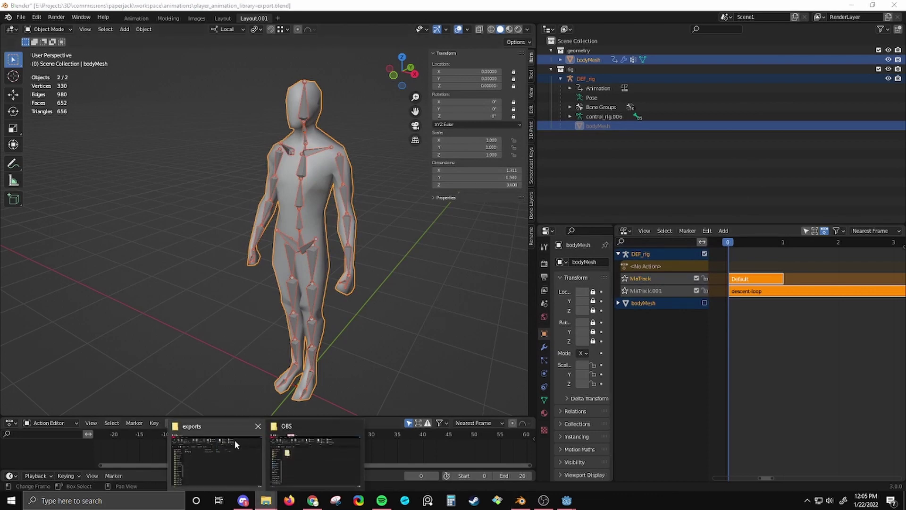
pyautogui.click(235, 444)
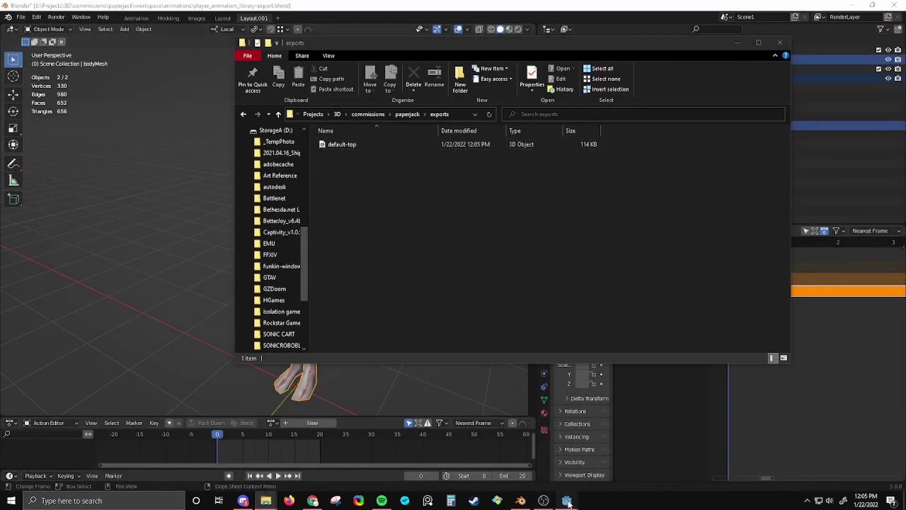
pyautogui.moveTo(568, 504)
pyautogui.click(748, 460)
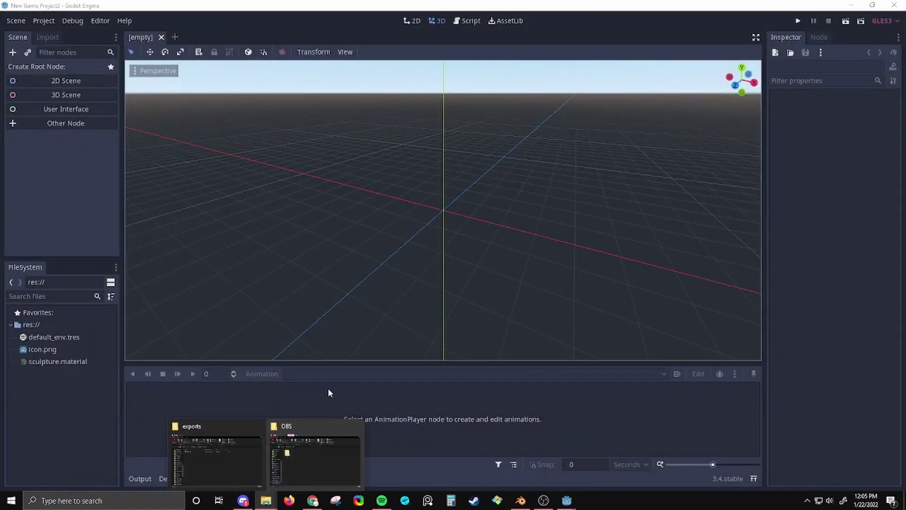
pyautogui.click(213, 456)
pyautogui.moveTo(344, 145); pyautogui.dragTo(49, 409)
pyautogui.click(48, 403)
# - Open default-top.glb as a new inherited scene and play its descent-loop animation in the AnimationPlayer
pyautogui.doubleClick(63, 339)
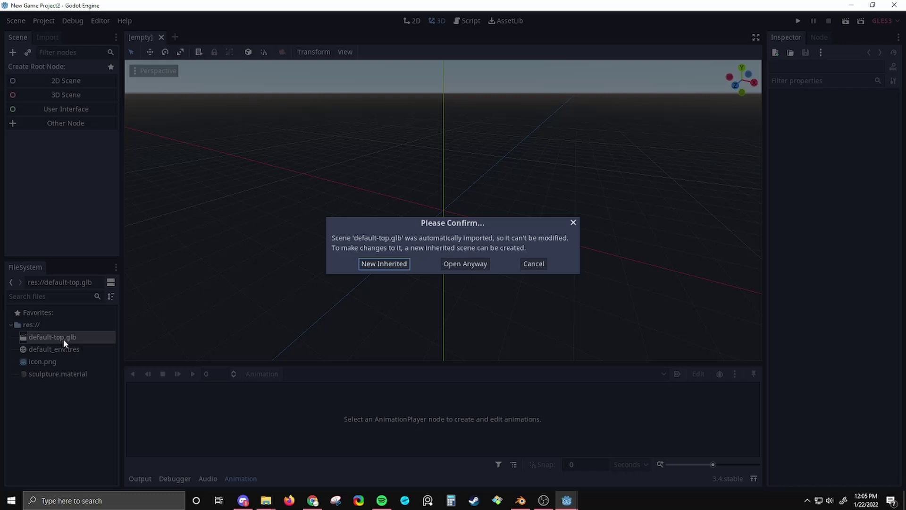
pyautogui.click(382, 264)
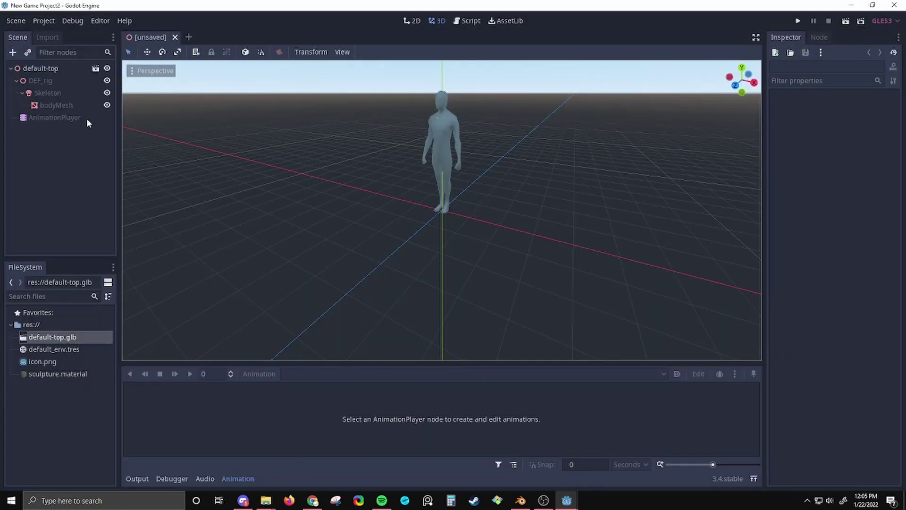
pyautogui.click(87, 118)
pyautogui.click(308, 375)
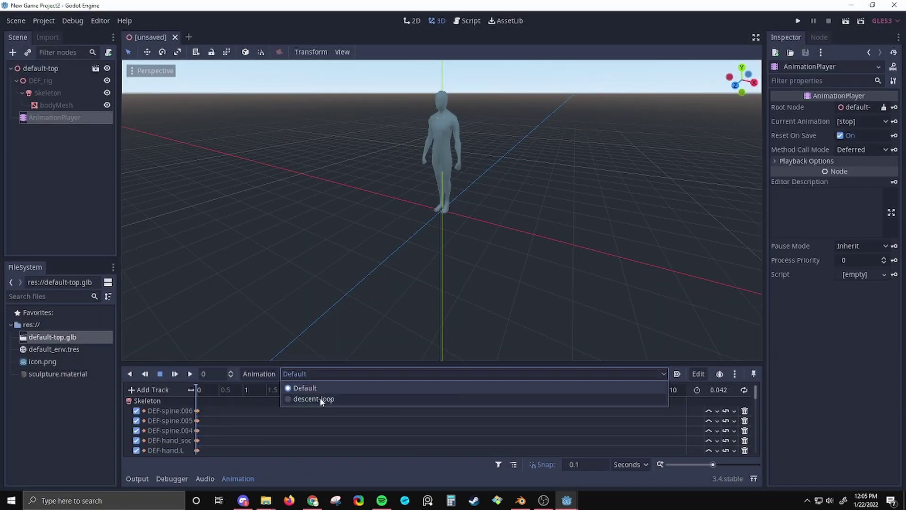
pyautogui.click(317, 397)
pyautogui.click(190, 374)
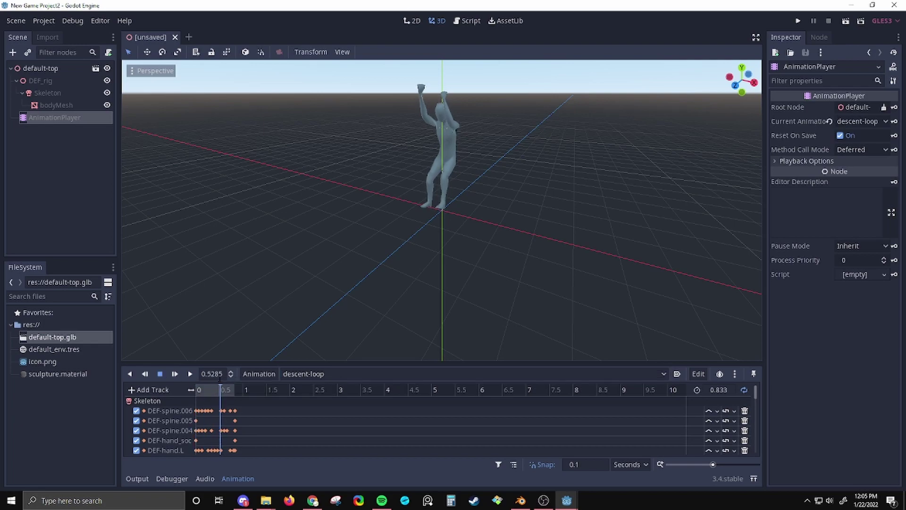
# - Switch back to Blender with the player animation library file
pyautogui.click(520, 501)
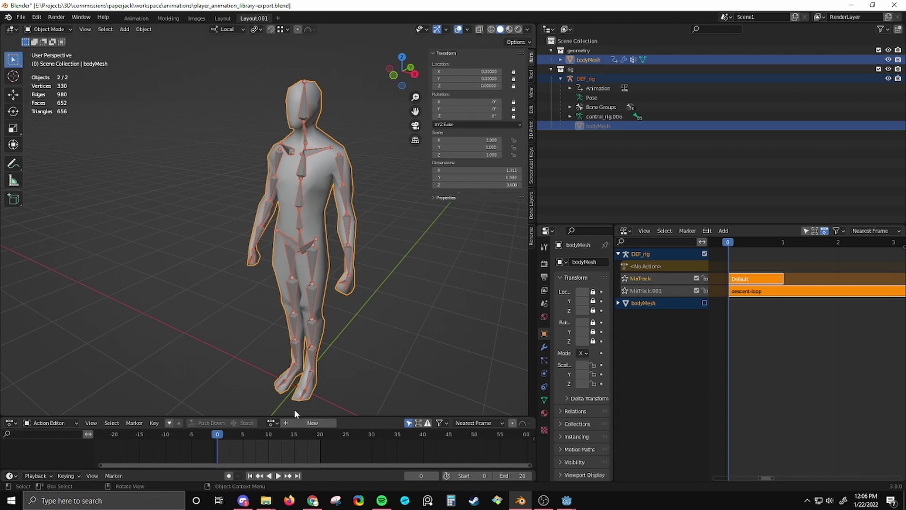
pyautogui.click(272, 422)
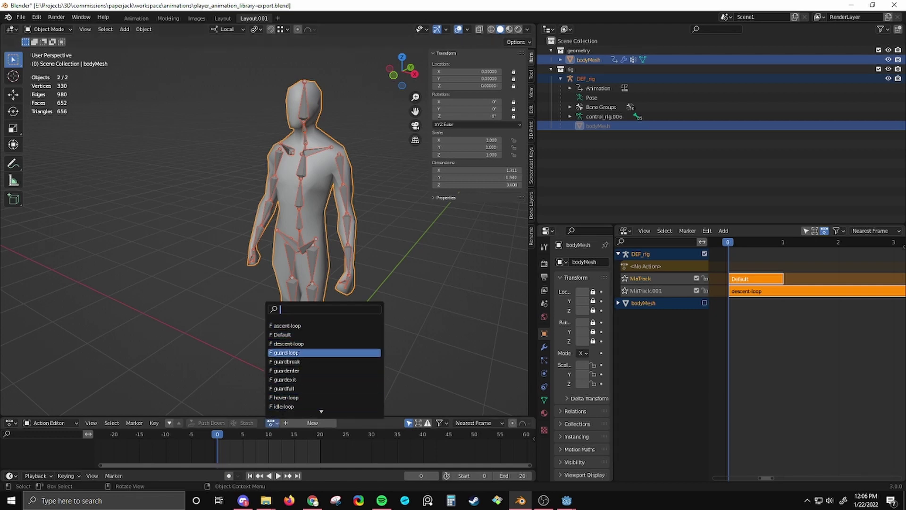
pyautogui.click(303, 361)
pyautogui.click(222, 436)
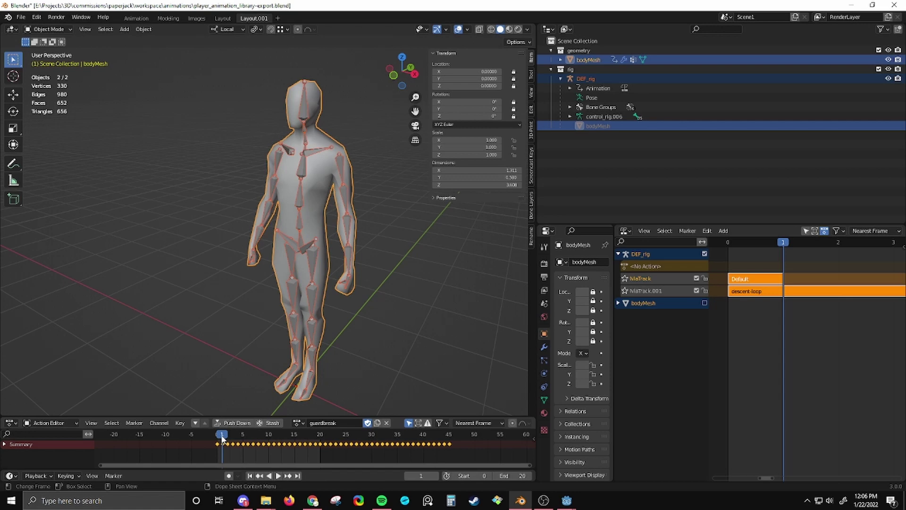
pyautogui.click(387, 423)
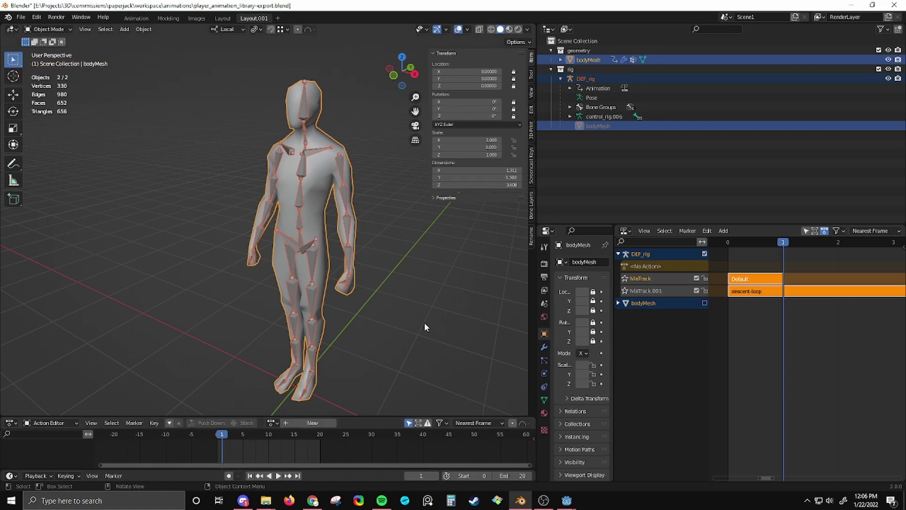
# - Assign the guardbreak action to the DEF_rig armature, scrub through it from frame 0, and push it down to an NLA track above Default
pyautogui.click(300, 200)
pyautogui.click(271, 422)
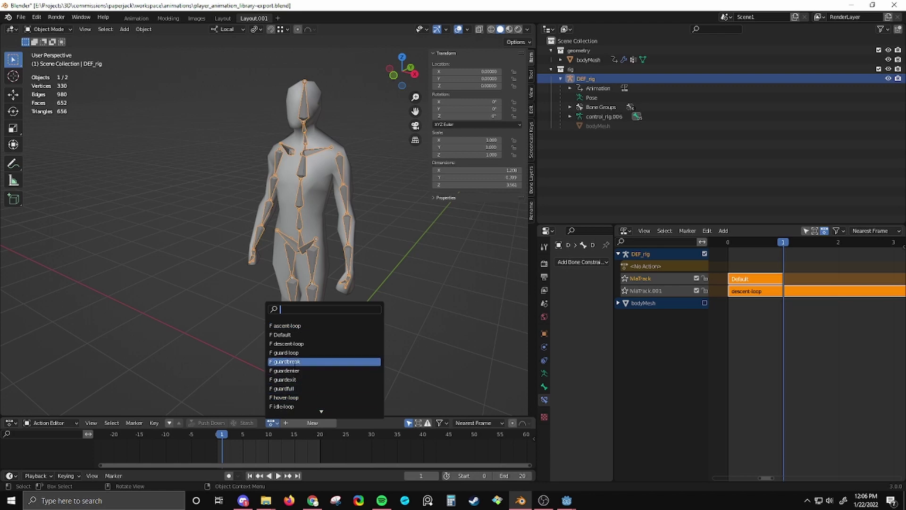
pyautogui.click(287, 361)
pyautogui.moveTo(234, 439); pyautogui.dragTo(459, 437)
pyautogui.click(250, 475)
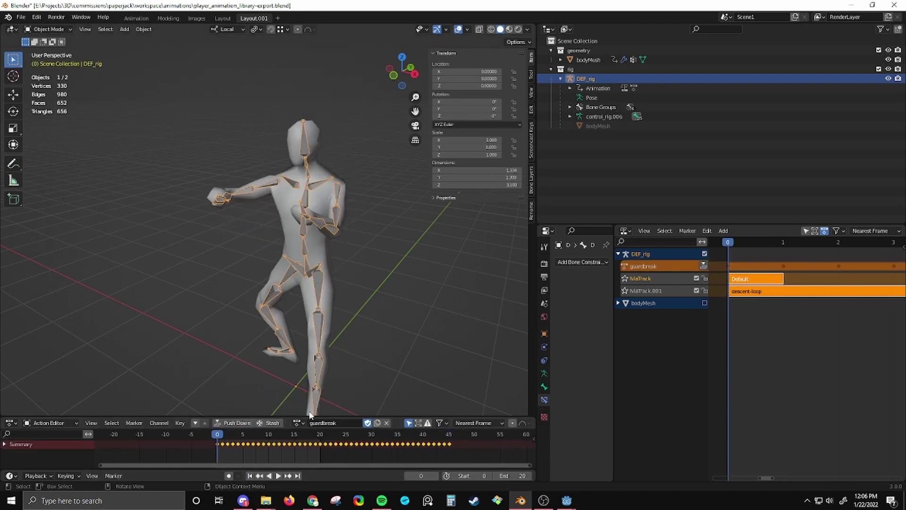
pyautogui.click(703, 265)
pyautogui.click(734, 281)
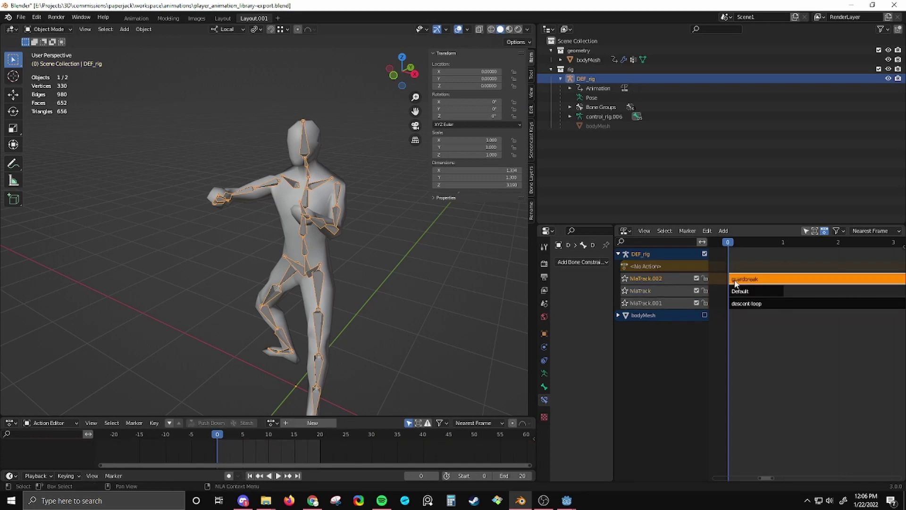
# - Export the armature together with the body mesh as a glTF Binary named guardbreak-ontop in the exports folder
pyautogui.keyDown('shift'); pyautogui.click(346, 196); pyautogui.keyUp('shift')
pyautogui.click(21, 17)
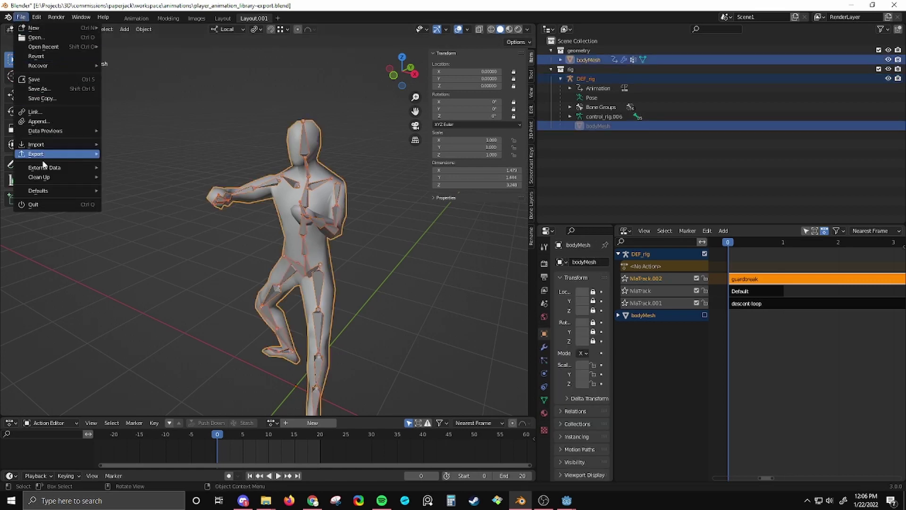
pyautogui.moveTo(36, 154)
pyautogui.click(137, 238)
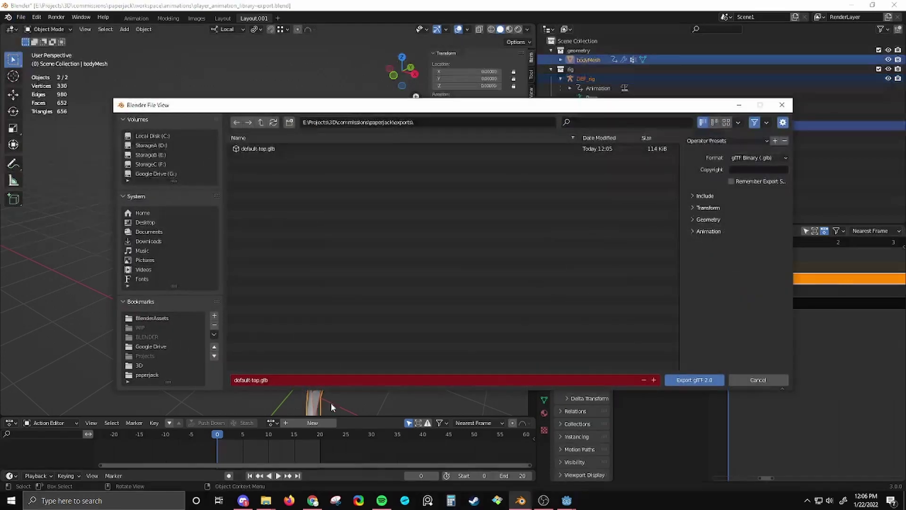
pyautogui.click(324, 378)
pyautogui.write('guard')
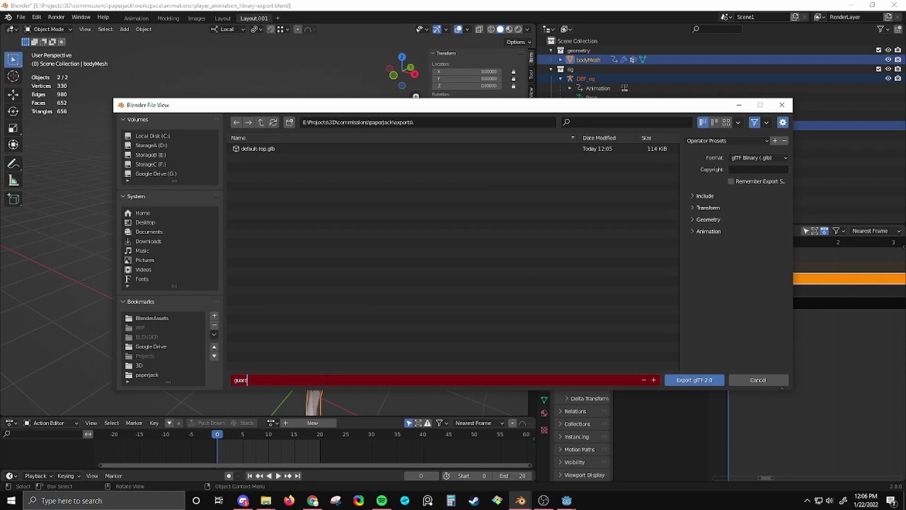
pyautogui.write('break-ontop')
pyautogui.press('Return')
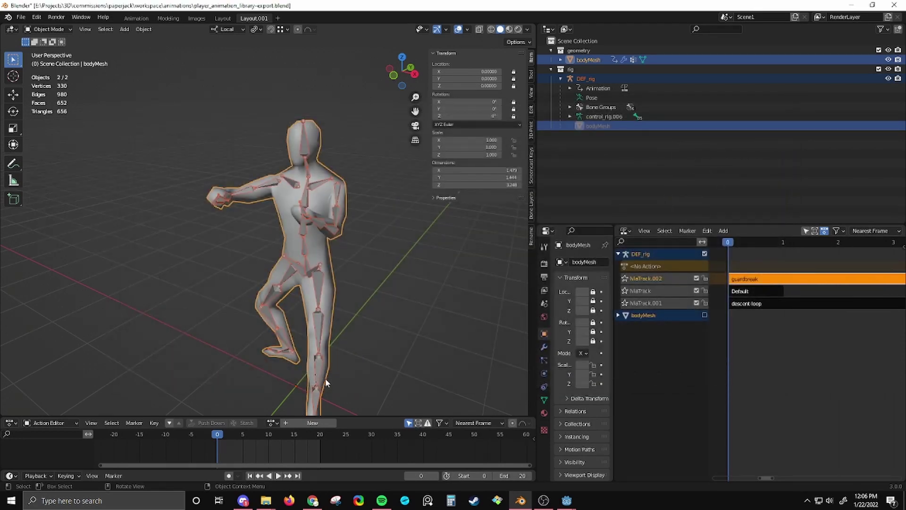
# - Move the guardbreak NLA track down one place so it sits between Default and descent-loop
pyautogui.click(434, 298)
pyautogui.rightClick(641, 281)
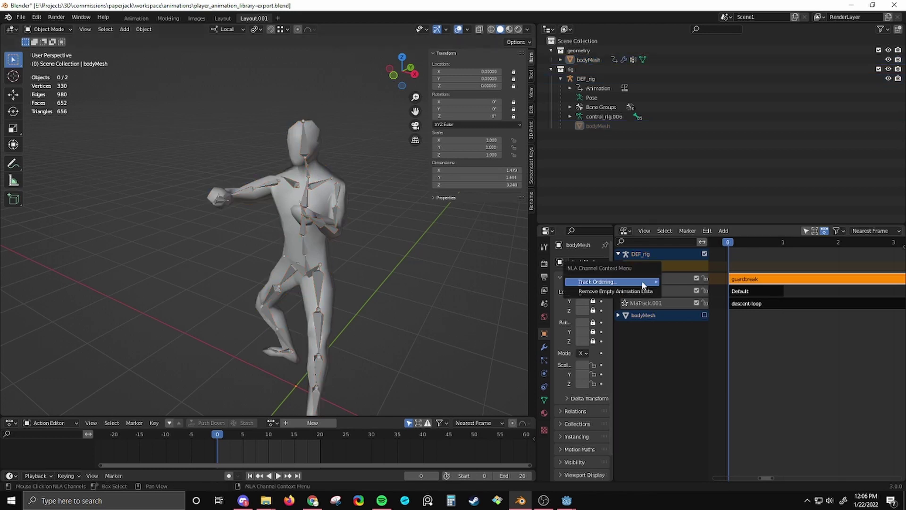
pyautogui.moveTo(642, 280)
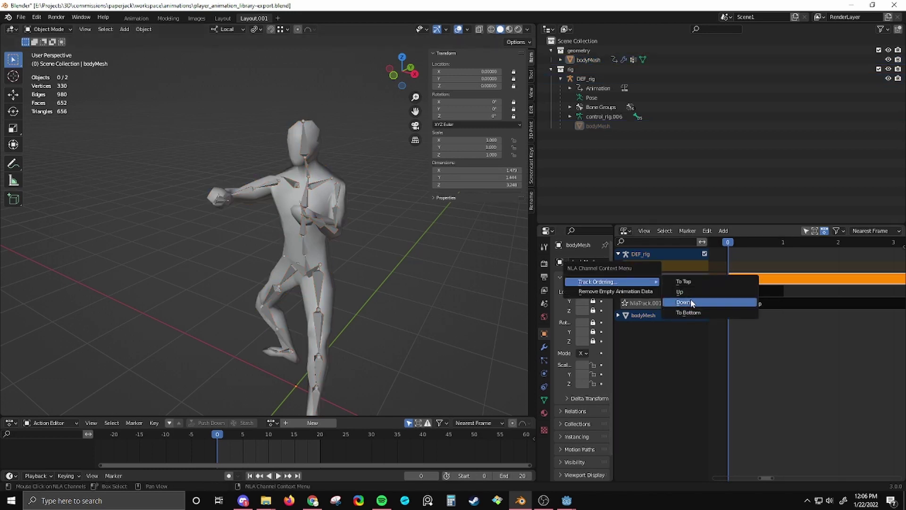
pyautogui.click(689, 301)
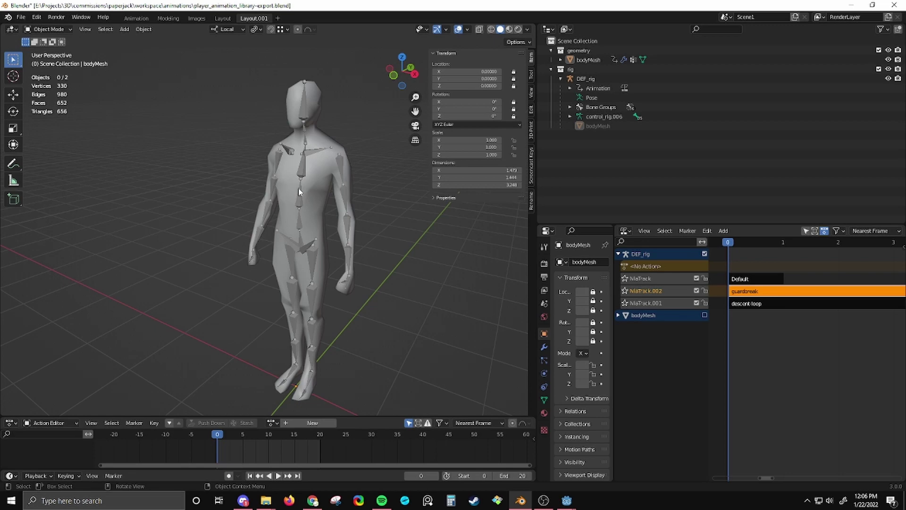
# - Select both the body mesh and the armature and export them as a glTF Binary named guardbreak-onbottom
pyautogui.press('a')
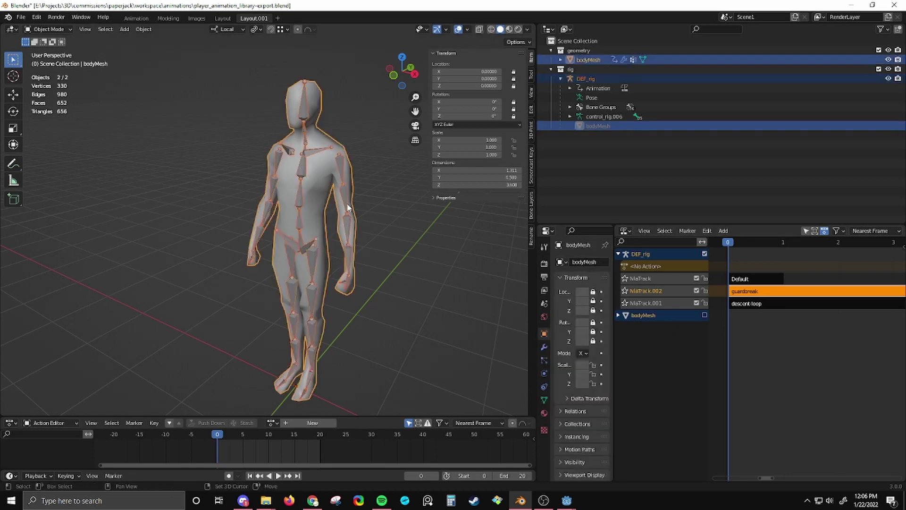
pyautogui.click(21, 17)
pyautogui.moveTo(38, 155)
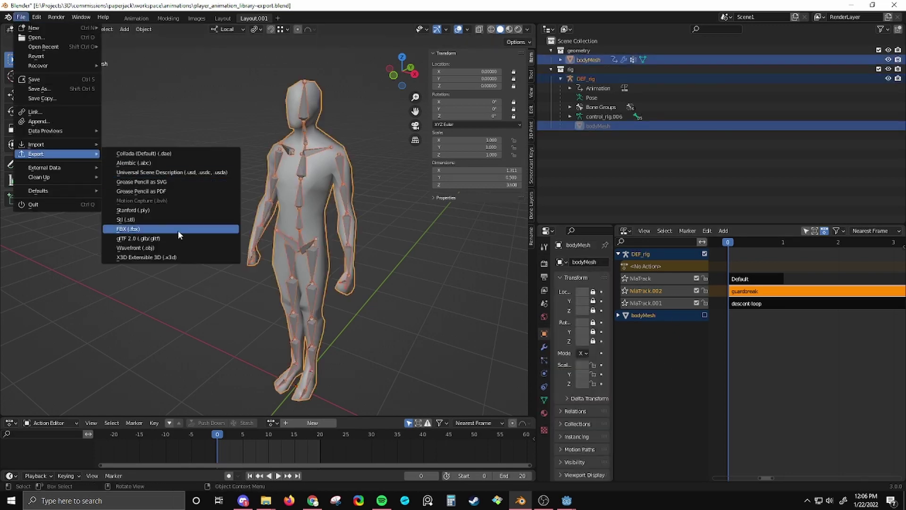
pyautogui.click(134, 240)
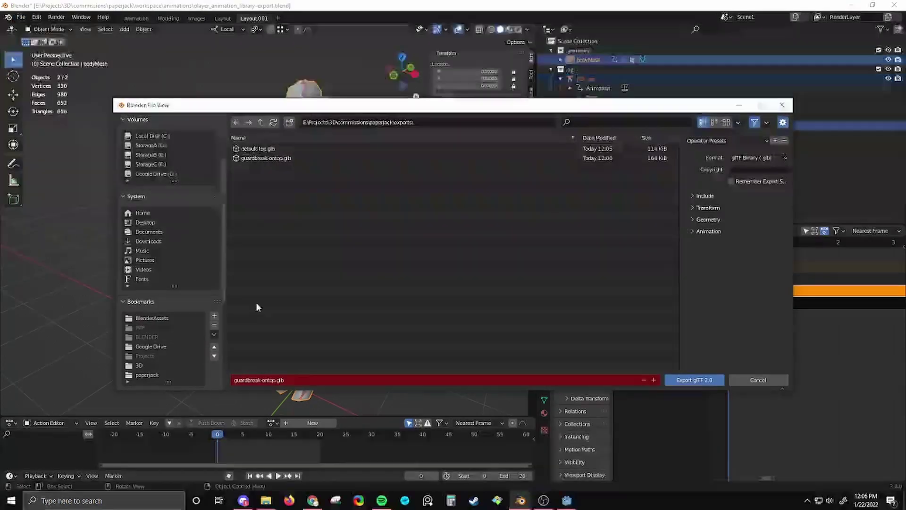
pyautogui.click(309, 379)
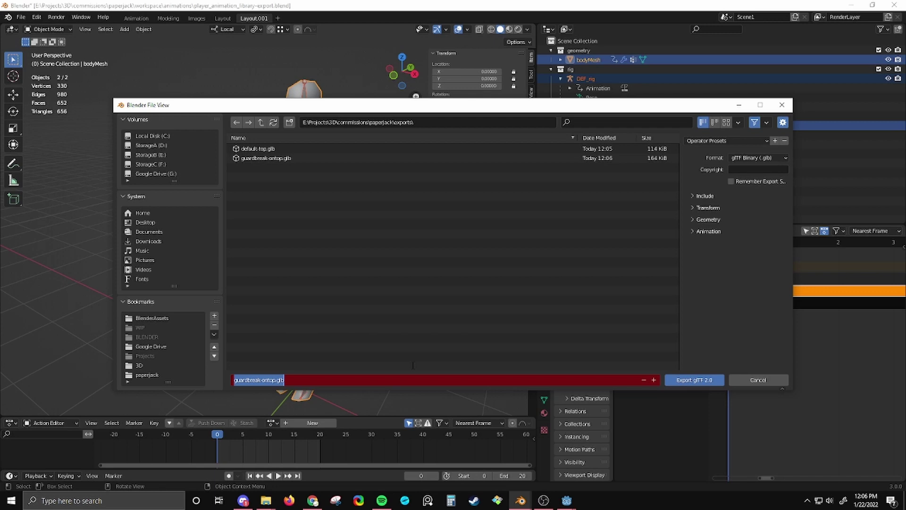
pyautogui.write('guardb')
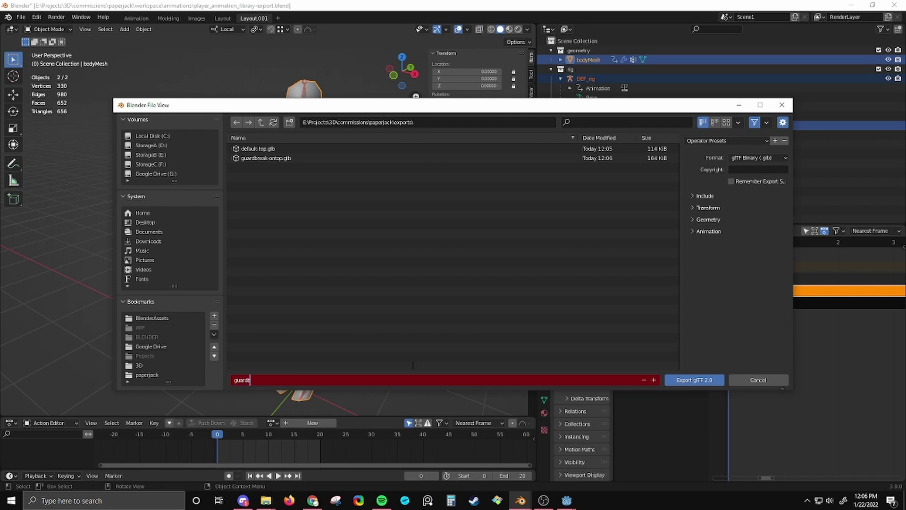
pyautogui.write('reak-onbottom')
pyautogui.press('Return')
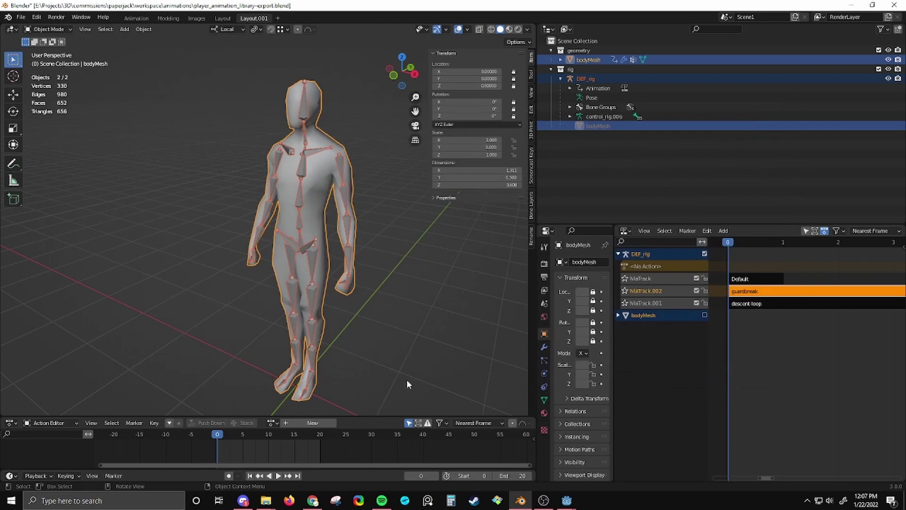
# - Switch to Godot and bring guardbreak-onbottom and guardbreak-ontop from the exports folder in File Explorer into the project's res:// folder
pyautogui.moveTo(567, 500)
pyautogui.click(618, 457)
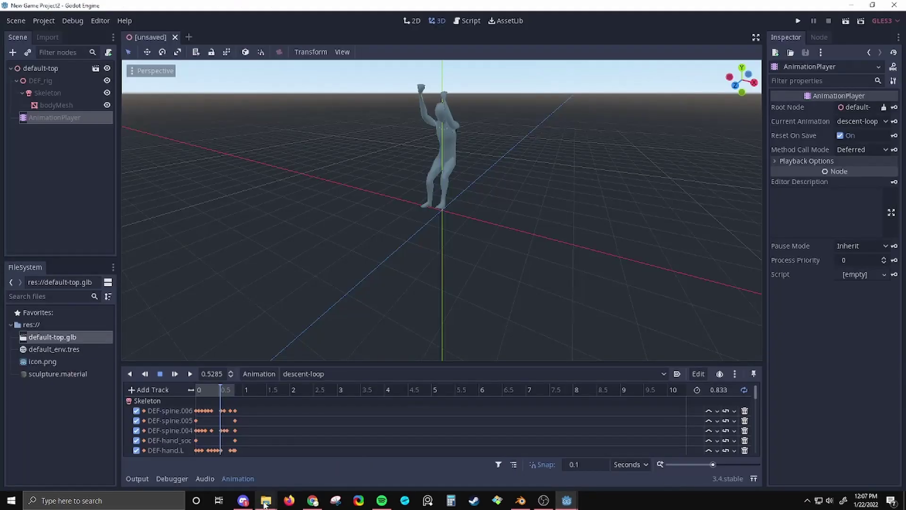
pyautogui.moveTo(265, 501)
pyautogui.click(222, 460)
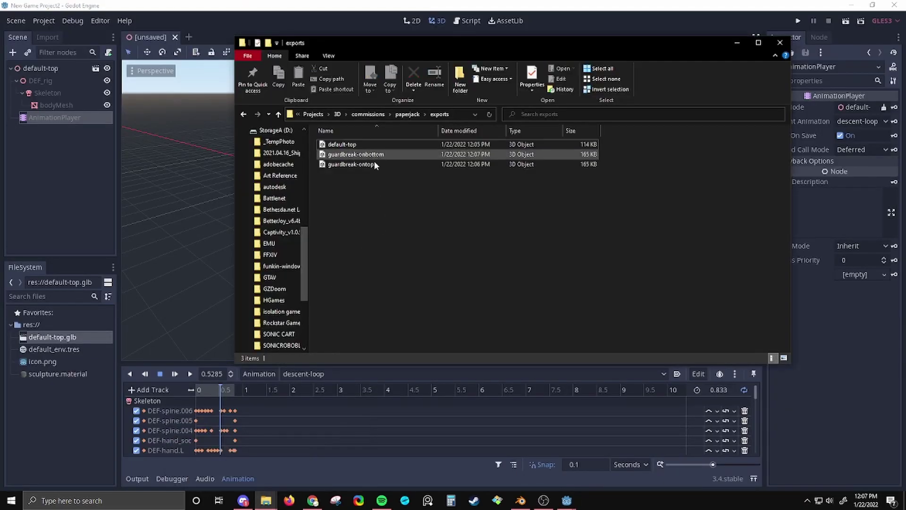
pyautogui.keyDown('shift'); pyautogui.click(354, 164); pyautogui.keyUp('shift')
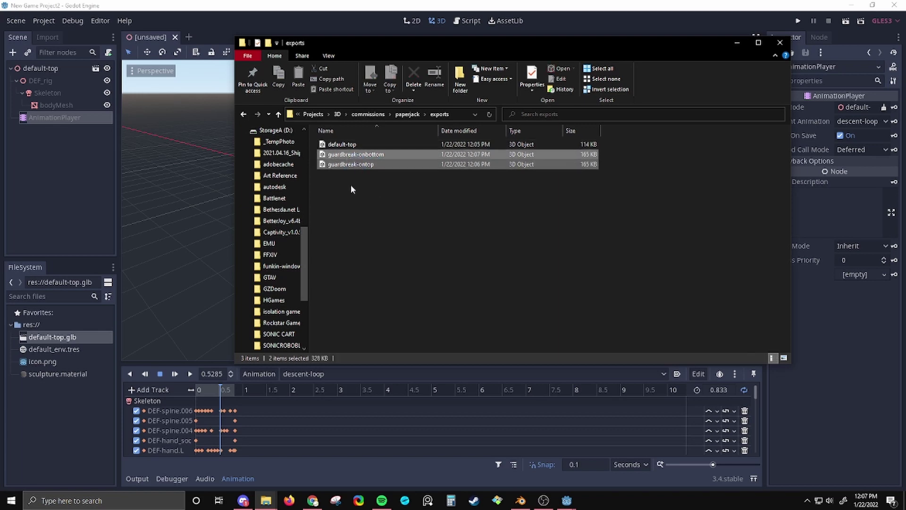
pyautogui.moveTo(352, 163); pyautogui.dragTo(70, 429)
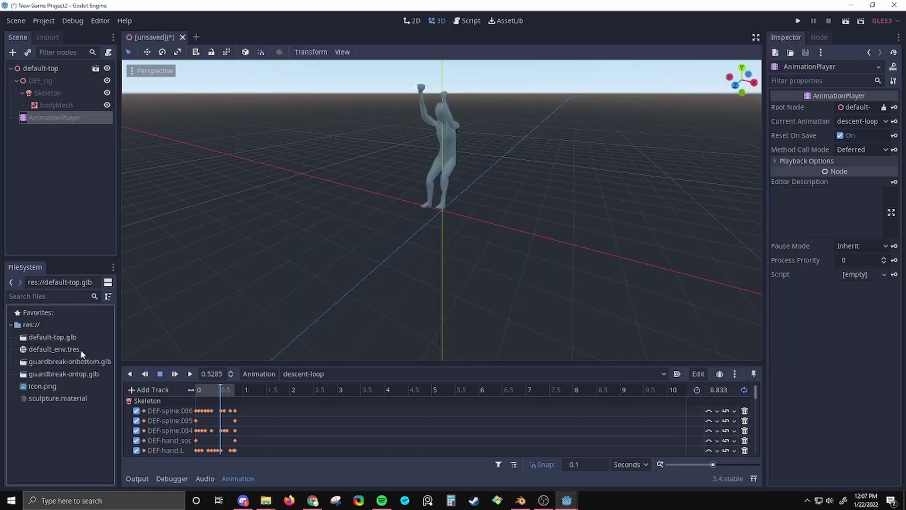
# - Open guardbreak-onbottom.glb and guardbreak-ontop.glb each as a new inherited scene
pyautogui.doubleClick(70, 361)
pyautogui.click(370, 264)
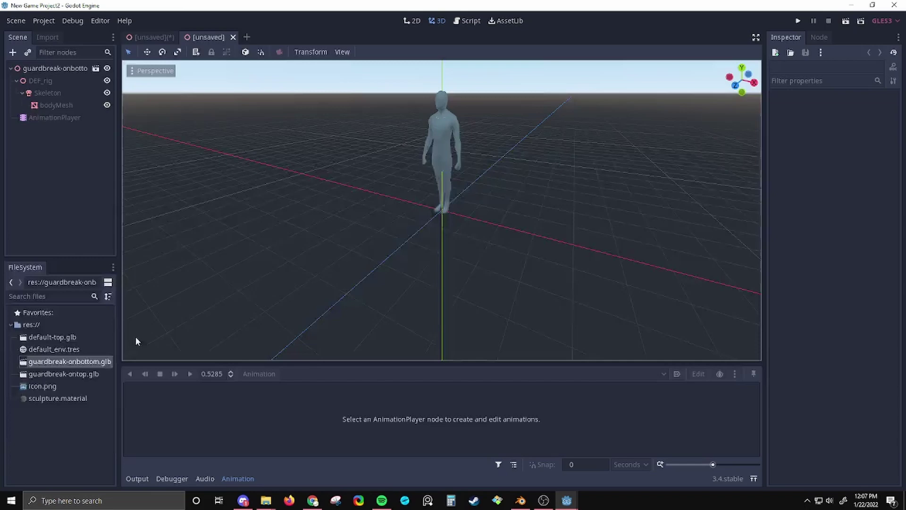
pyautogui.doubleClick(57, 374)
pyautogui.click(359, 264)
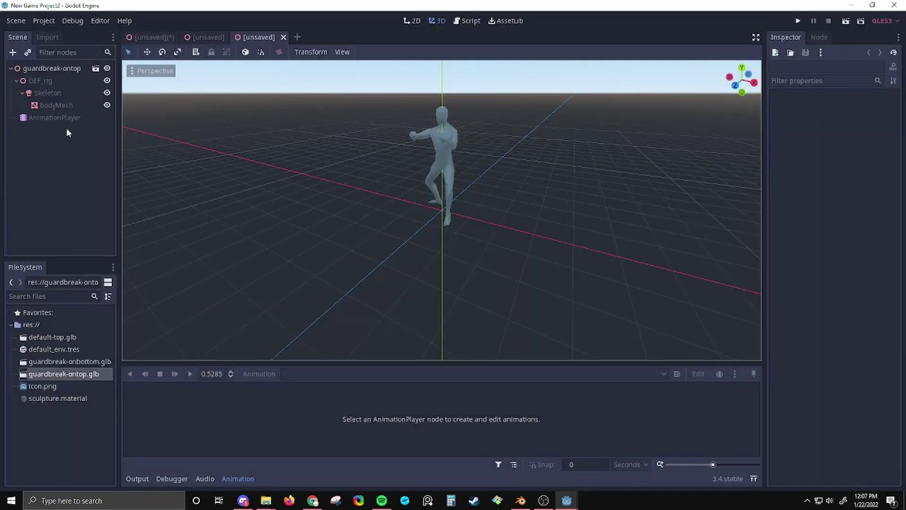
# - Select the AnimationPlayer node in both the guardbreak-ontop and guardbreak-onbottom scenes to load their animations
pyautogui.click(66, 119)
pyautogui.click(218, 37)
pyautogui.click(65, 119)
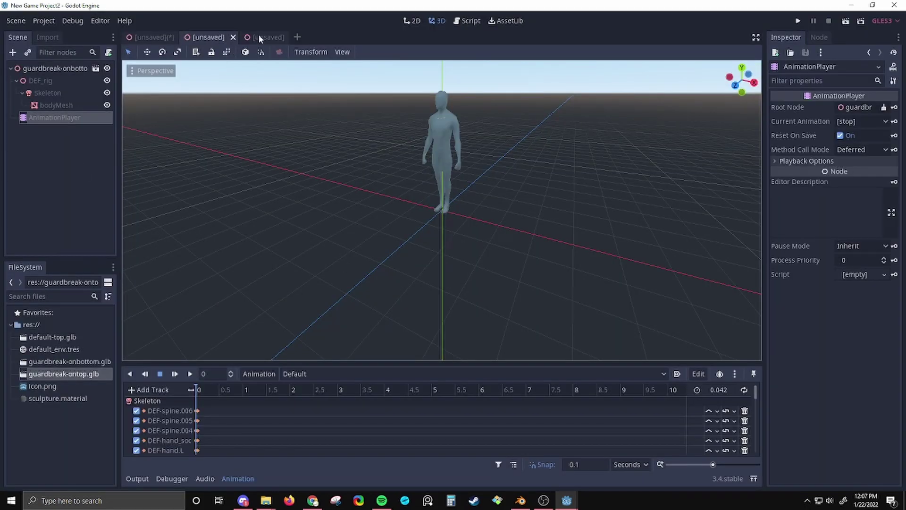
pyautogui.click(260, 37)
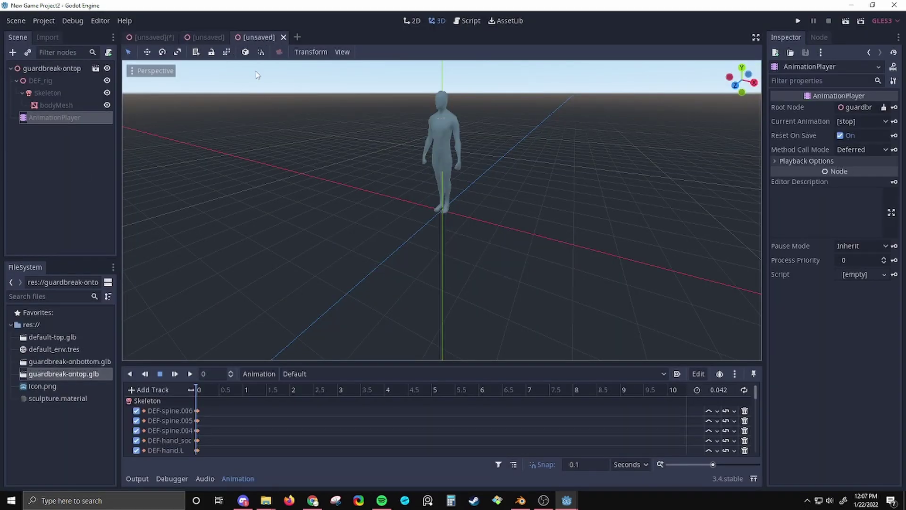
# - Check the animation list in the two guardbreak scenes, keeping Default chosen in guardbreak-ontop
pyautogui.click(316, 375)
pyautogui.click(317, 374)
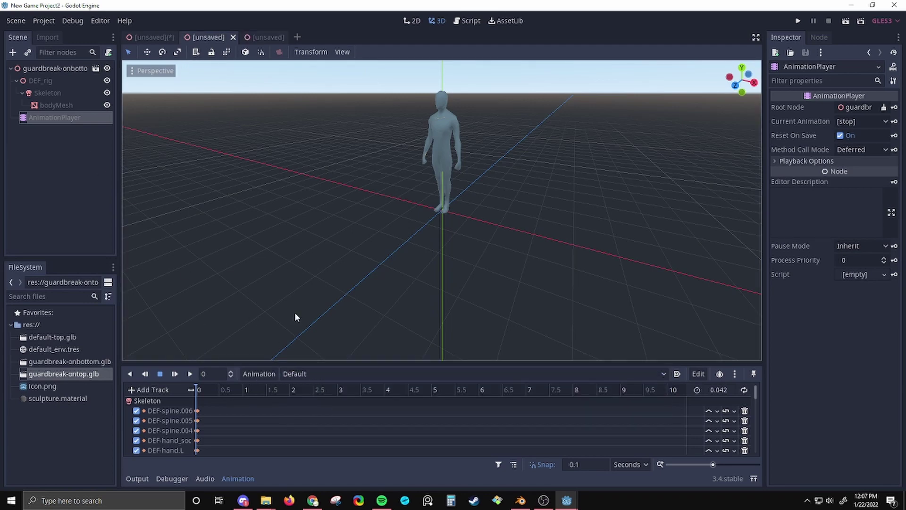
pyautogui.click(305, 374)
pyautogui.click(258, 72)
pyautogui.click(259, 38)
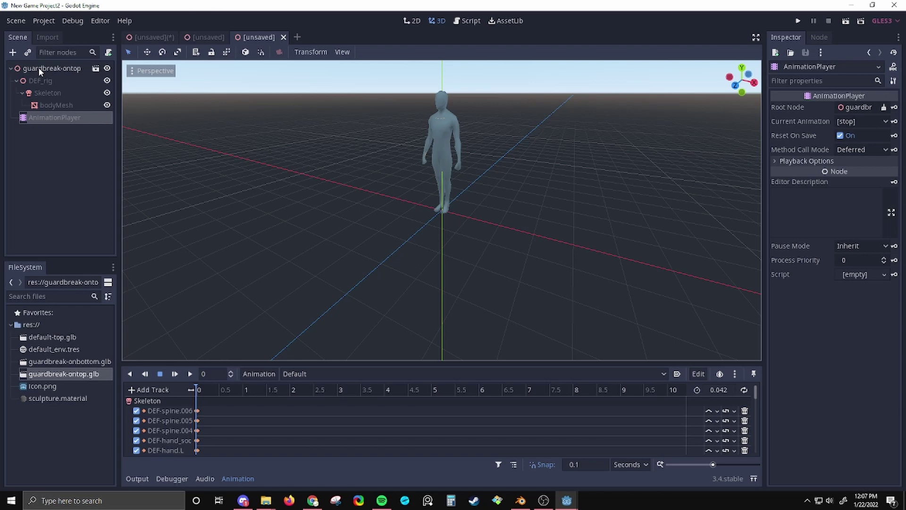
pyautogui.click(299, 373)
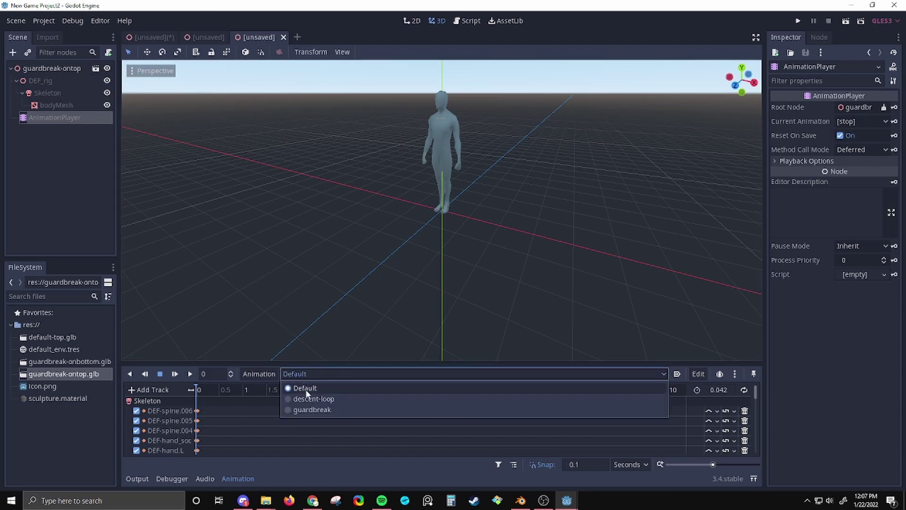
pyautogui.click(305, 393)
# - Switch to Blender to check the NLA track order and return to Godot
pyautogui.click(520, 500)
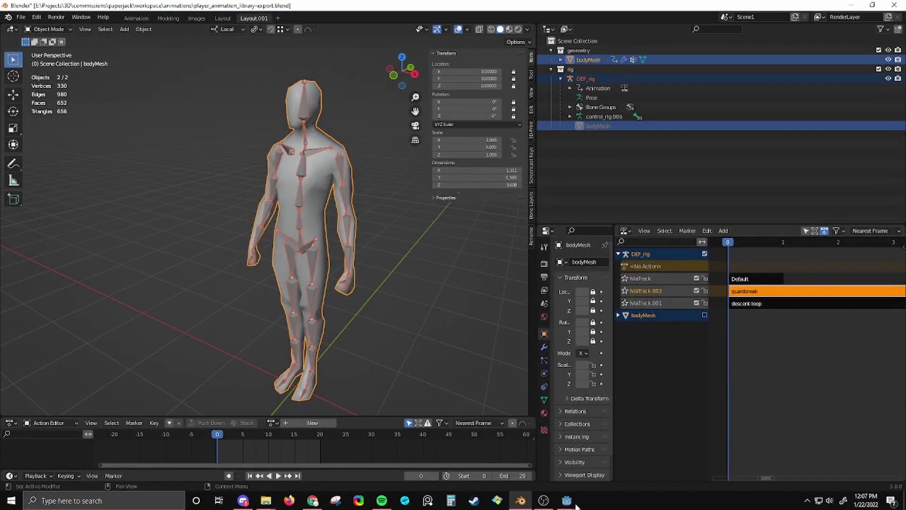
pyautogui.moveTo(567, 500)
pyautogui.click(608, 460)
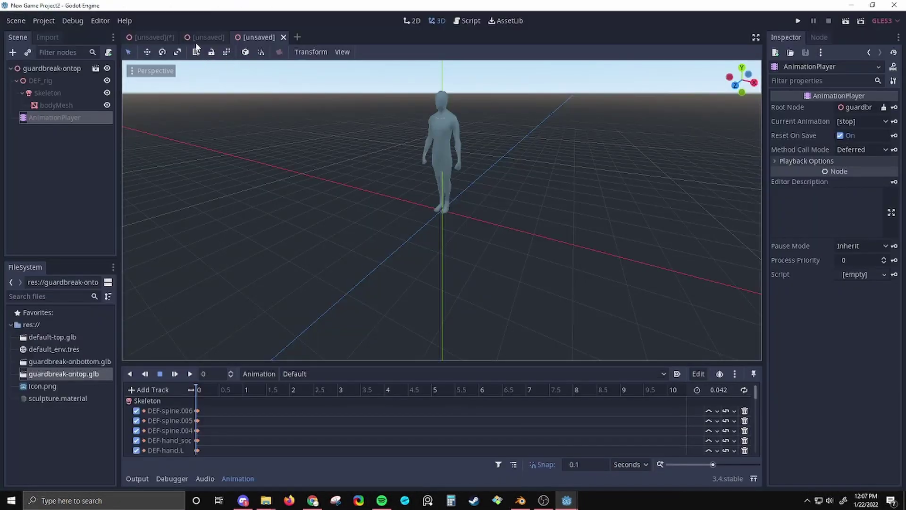
# - Compare the order of the animations listed in guardbreak-onbottom with those in guardbreak-ontop
pyautogui.click(199, 37)
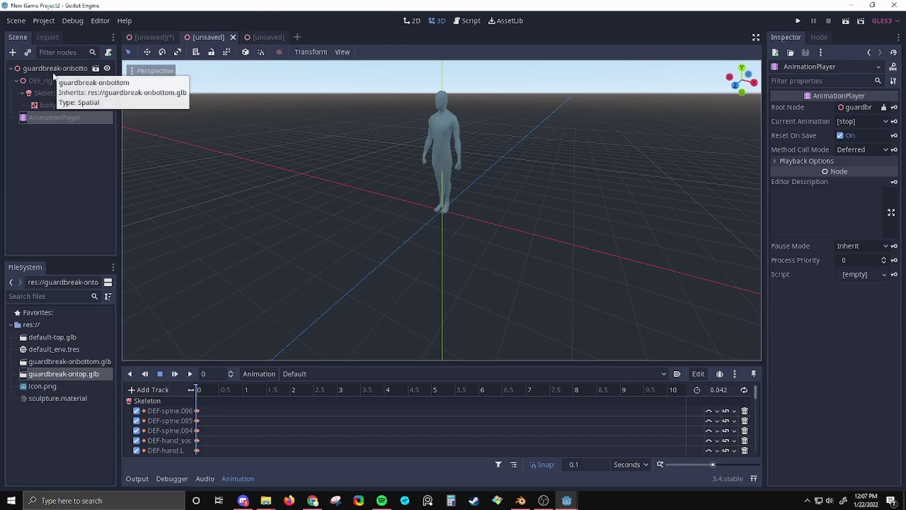
pyautogui.click(313, 373)
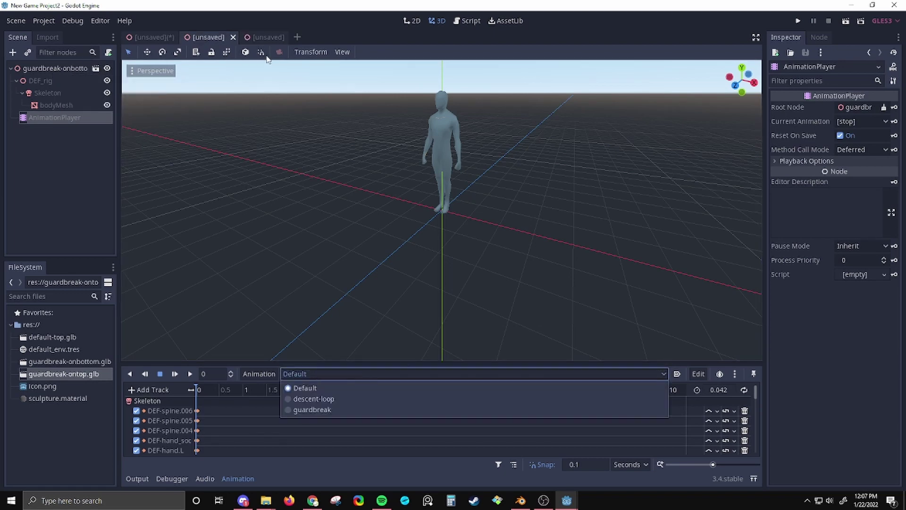
pyautogui.click(264, 36)
pyautogui.click(265, 36)
pyautogui.click(329, 377)
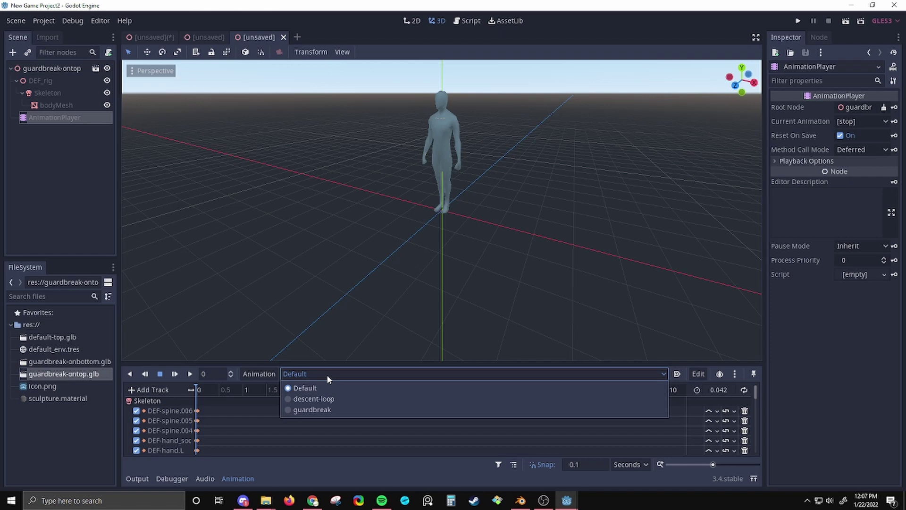
pyautogui.click(328, 377)
pyautogui.click(208, 37)
pyautogui.click(319, 372)
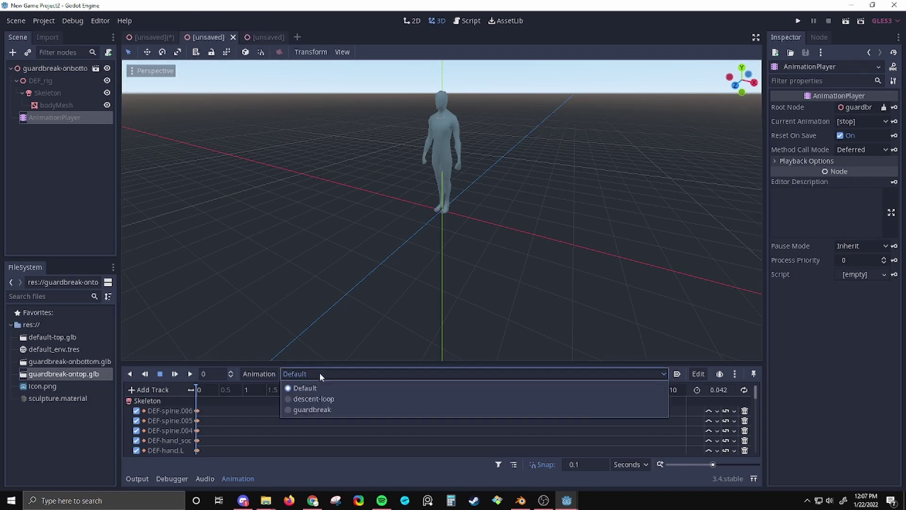
pyautogui.click(319, 372)
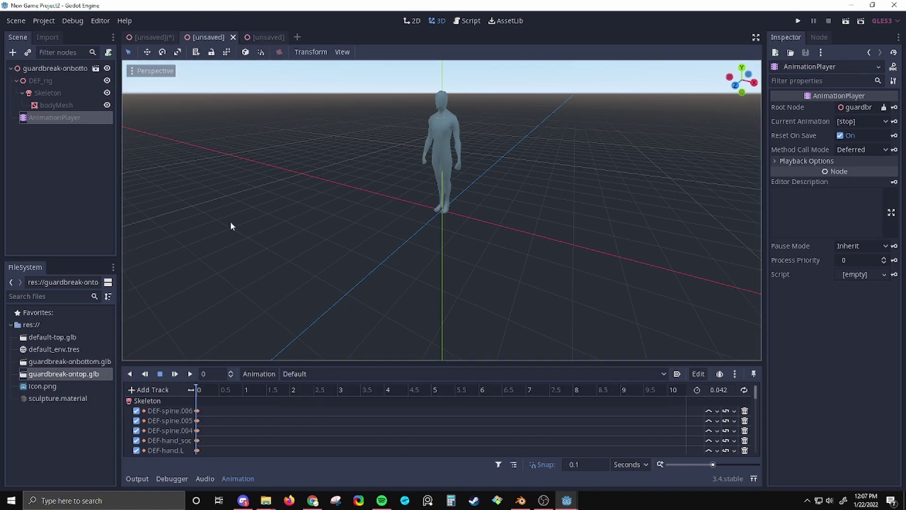
# - Play the descent-loop animation in the guardbreak-onbottom scene and switch playback to guardbreak
pyautogui.click(297, 373)
pyautogui.click(304, 398)
pyautogui.click(189, 374)
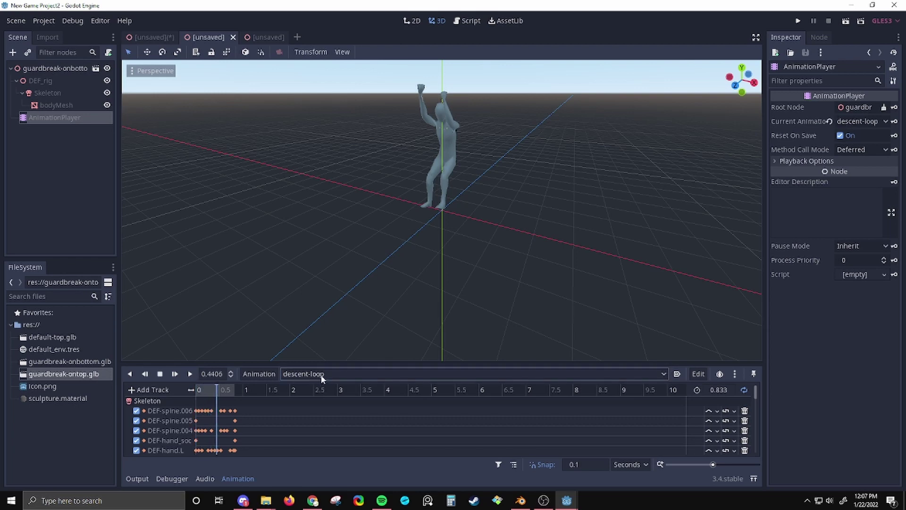
pyautogui.click(307, 374)
pyautogui.click(322, 409)
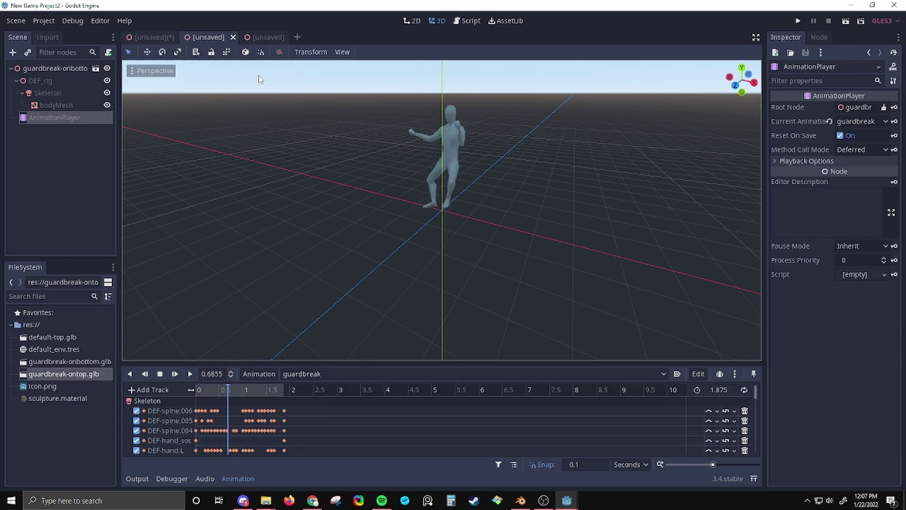
# - Play the descent-loop animation in the guardbreak-ontop scene and switch playback to guardbreak
pyautogui.click(264, 37)
pyautogui.click(307, 374)
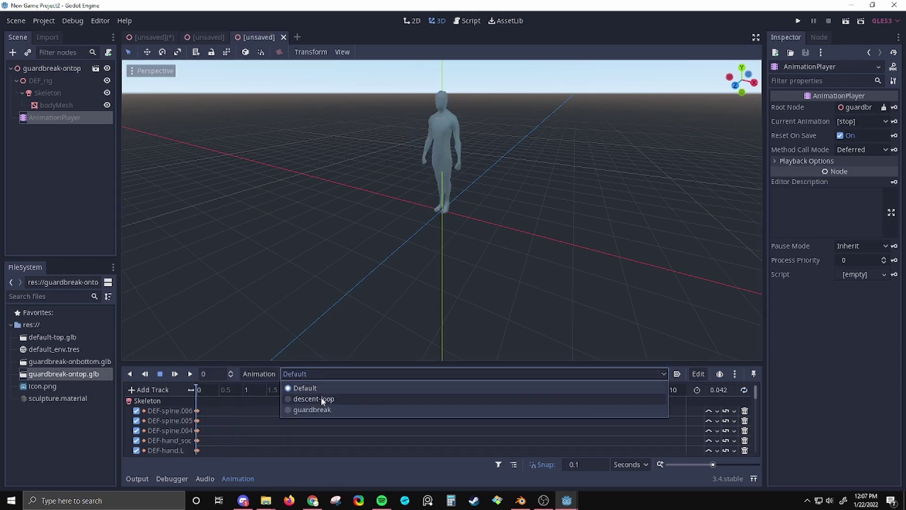
pyautogui.click(311, 399)
pyautogui.click(190, 373)
pyautogui.click(303, 373)
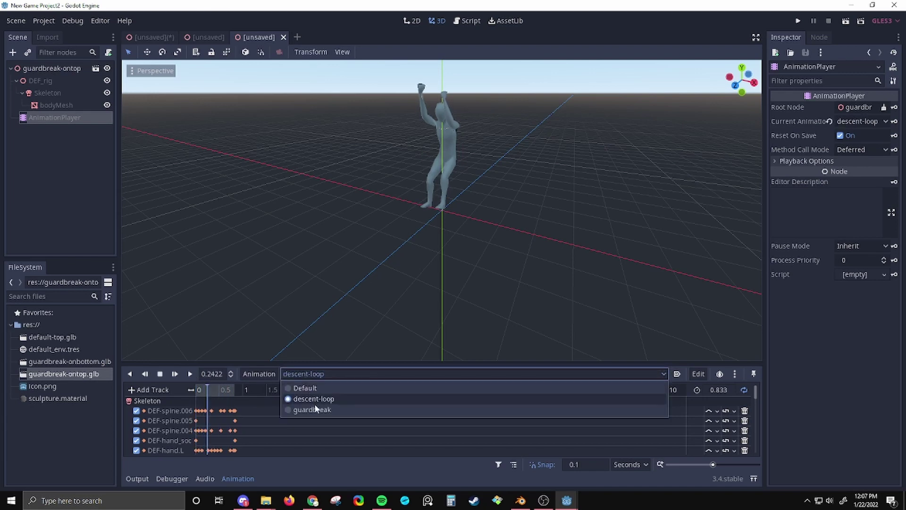
pyautogui.click(314, 409)
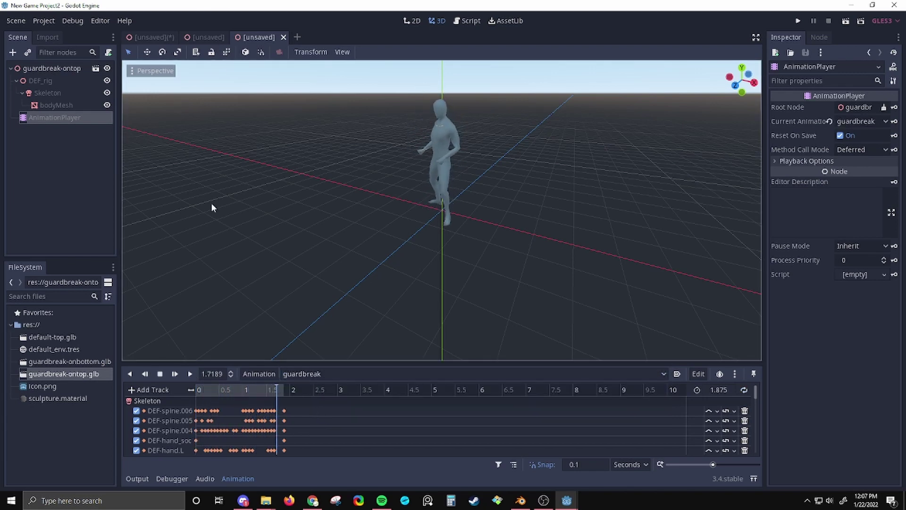
# - Compare the character's pose across the default-top, guardbreak-onbottom and guardbreak-ontop scenes
pyautogui.click(152, 37)
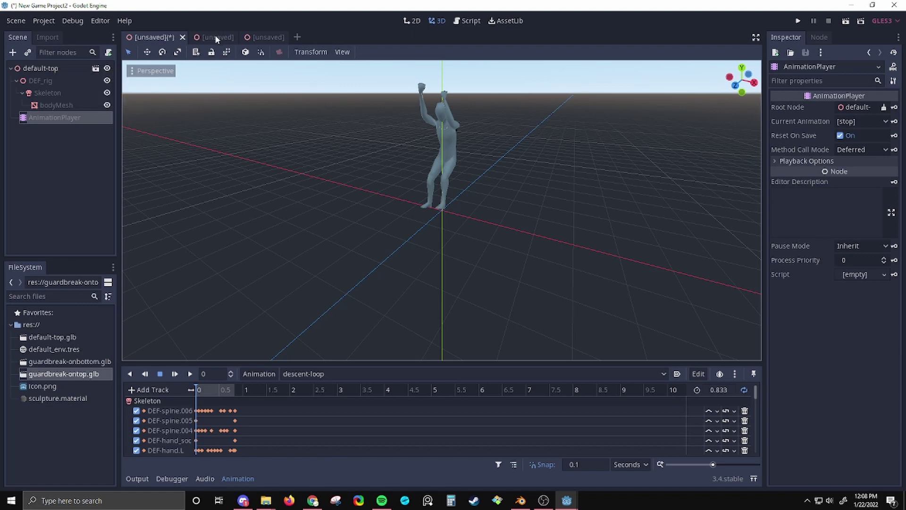
pyautogui.click(265, 37)
pyautogui.click(163, 37)
pyautogui.click(207, 36)
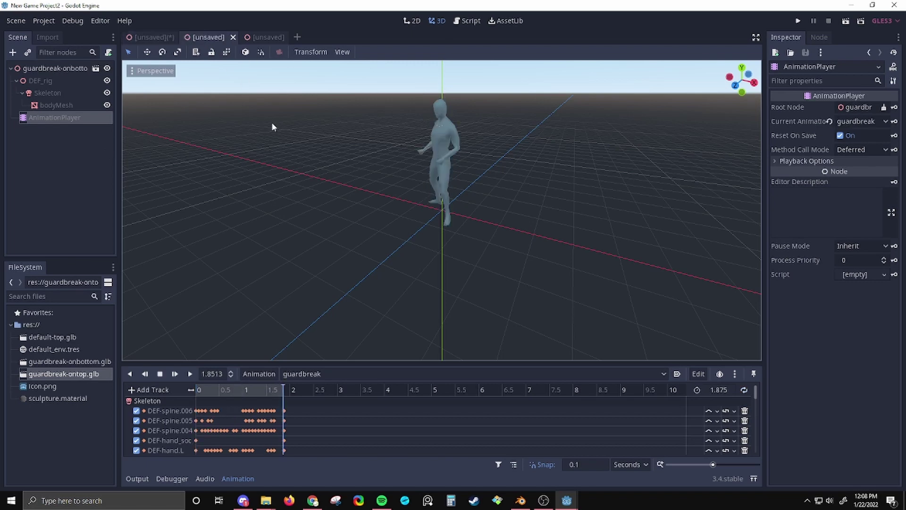
pyautogui.click(150, 38)
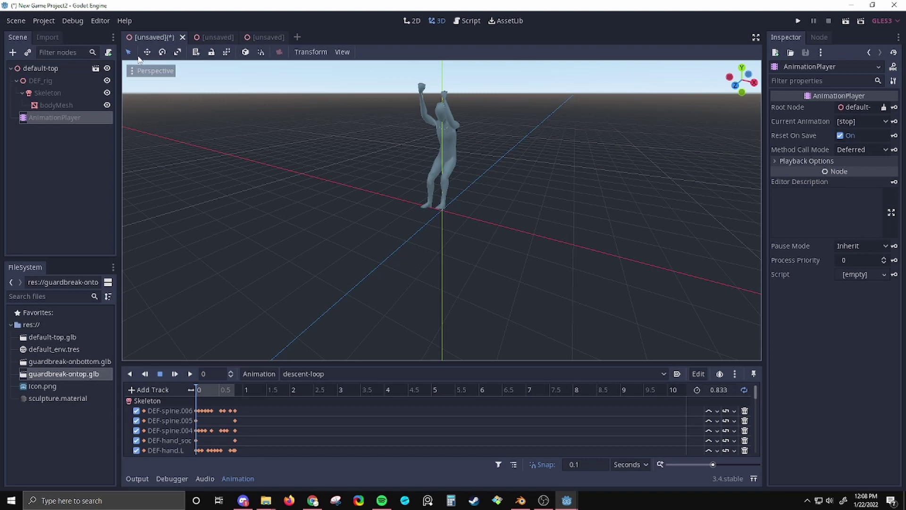
# - Copy the guardbreak animation from guardbreak-onbottom, paste it into default-top's AnimationPlayer and play it
pyautogui.click(213, 40)
pyautogui.click(324, 374)
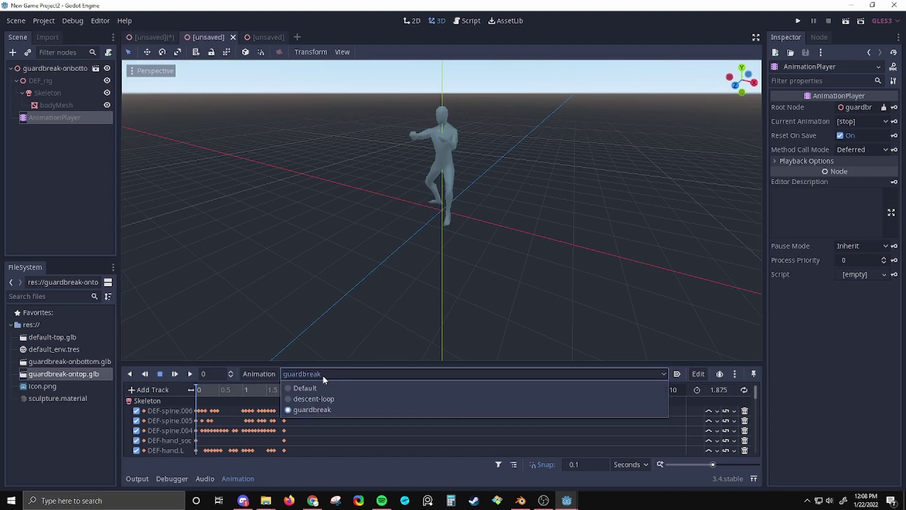
pyautogui.click(305, 412)
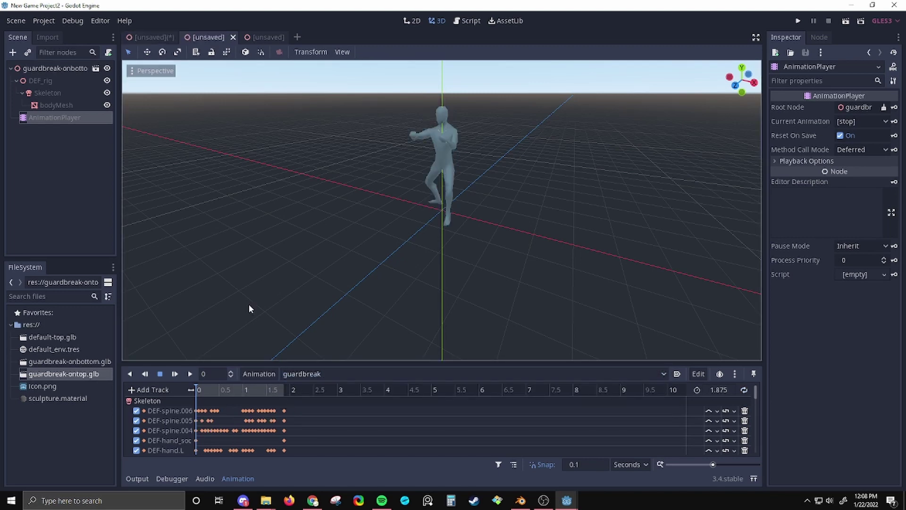
pyautogui.click(259, 373)
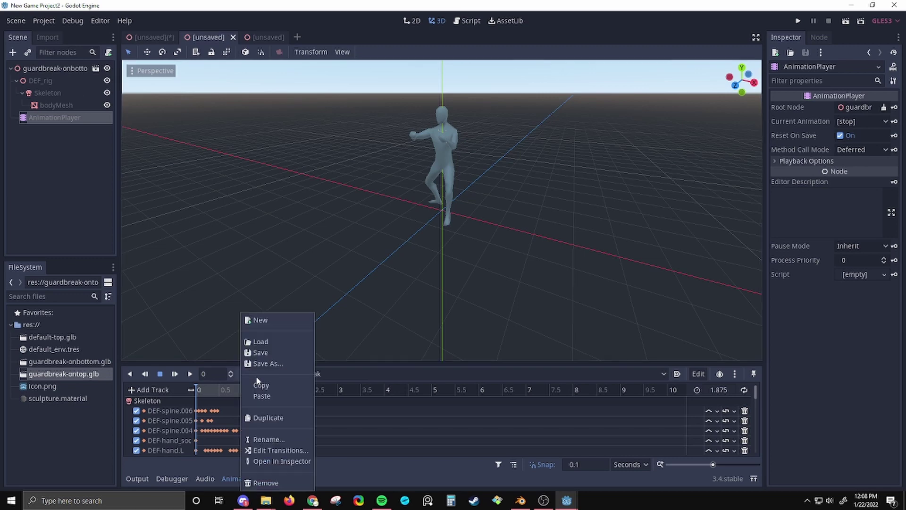
pyautogui.press('Escape')
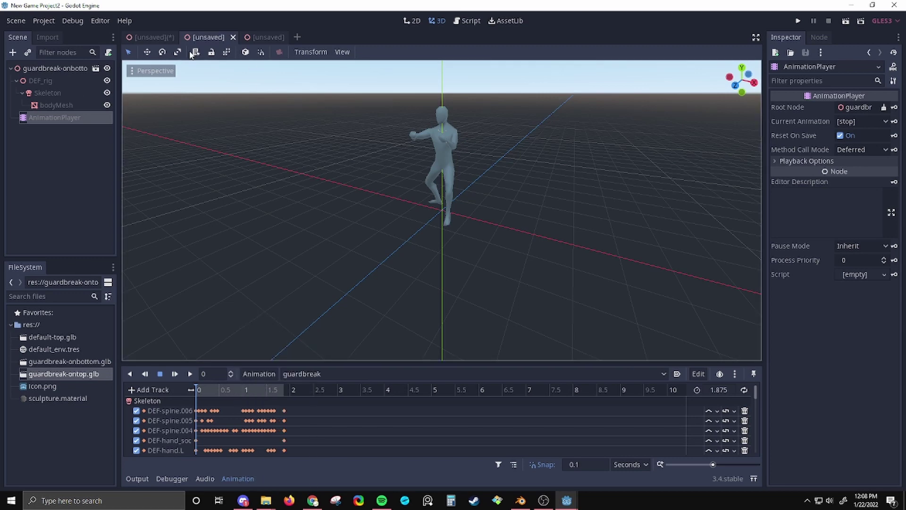
pyautogui.click(147, 37)
pyautogui.click(255, 373)
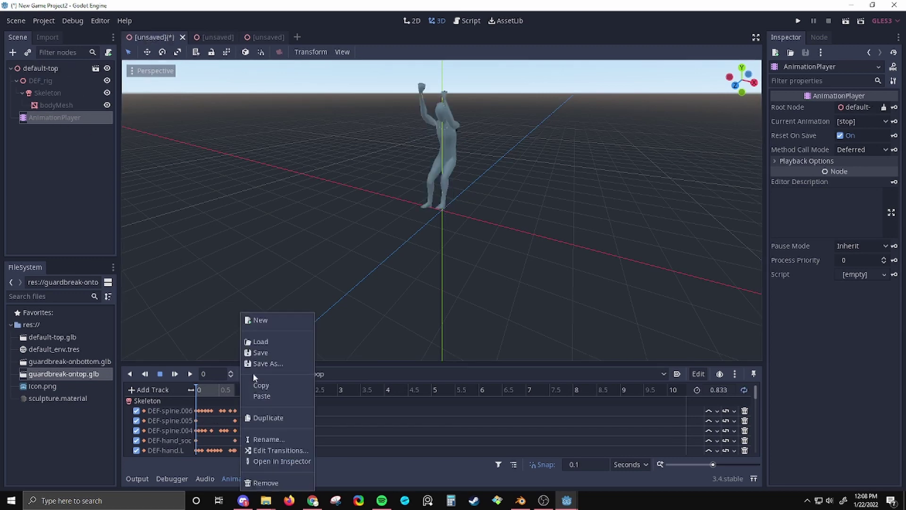
pyautogui.click(276, 395)
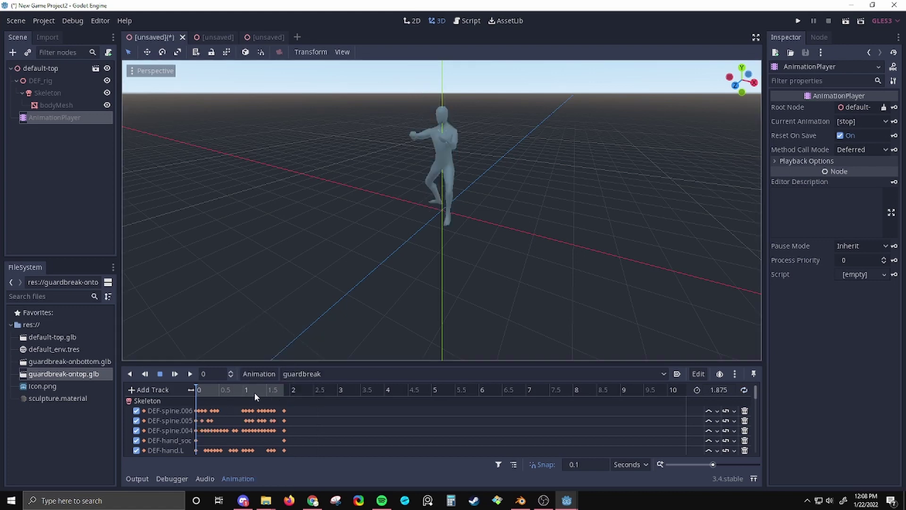
pyautogui.click(190, 373)
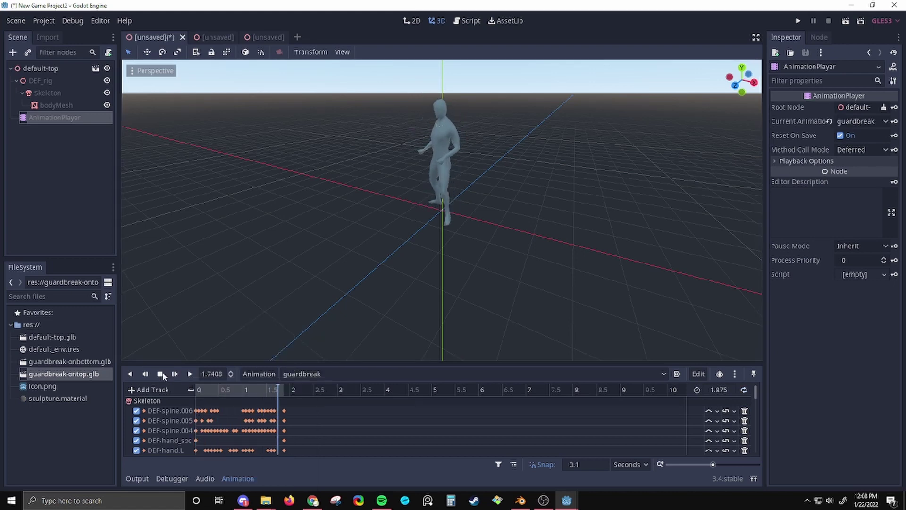
# - Copy the guardbreak animation from guardbreak-ontop and paste it into default-top's AnimationPlayer as a second version
pyautogui.click(258, 37)
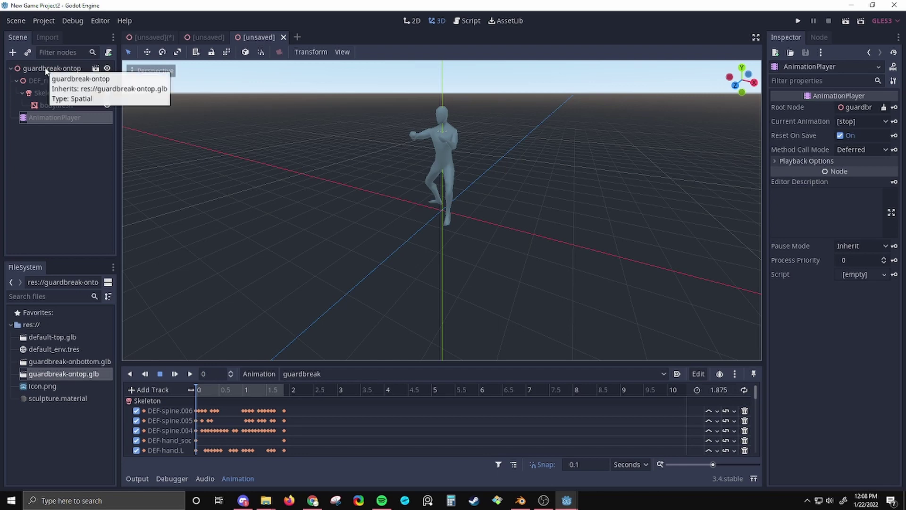
pyautogui.click(332, 374)
pyautogui.click(259, 374)
pyautogui.click(259, 374)
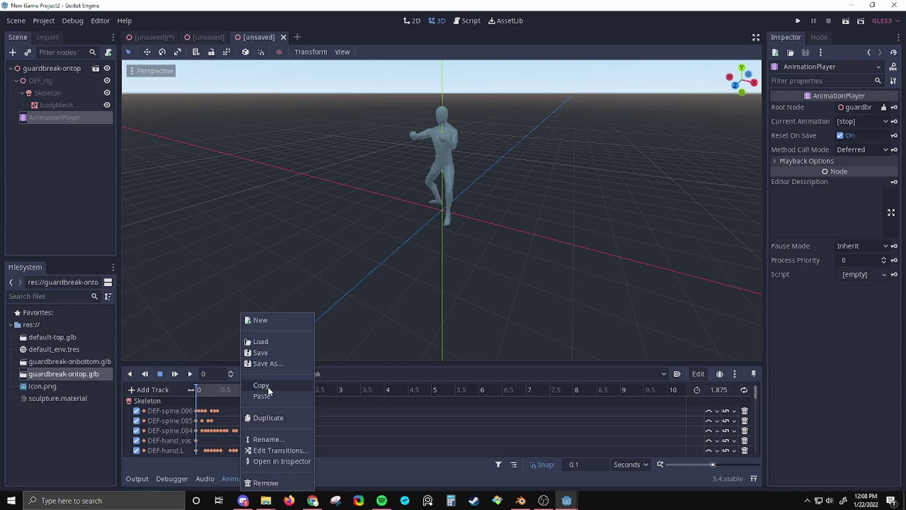
pyautogui.click(268, 386)
pyautogui.click(146, 36)
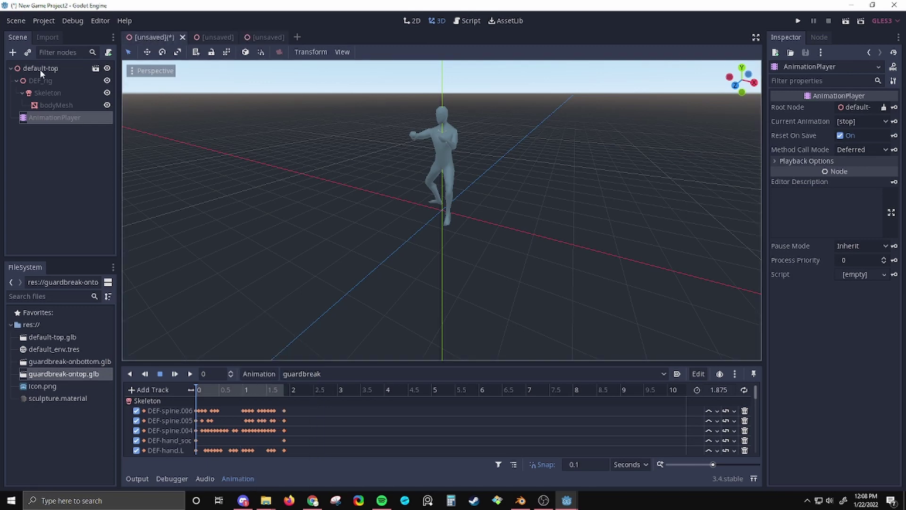
pyautogui.click(259, 373)
pyautogui.click(262, 395)
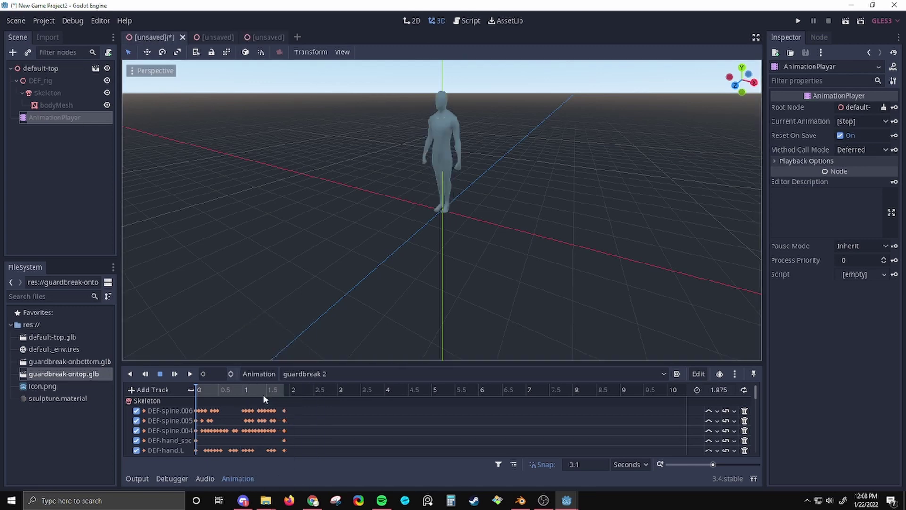
# - Play guardbreak 2 and then guardbreak in default-top's AnimationPlayer to compare the two pasted versions
pyautogui.click(336, 375)
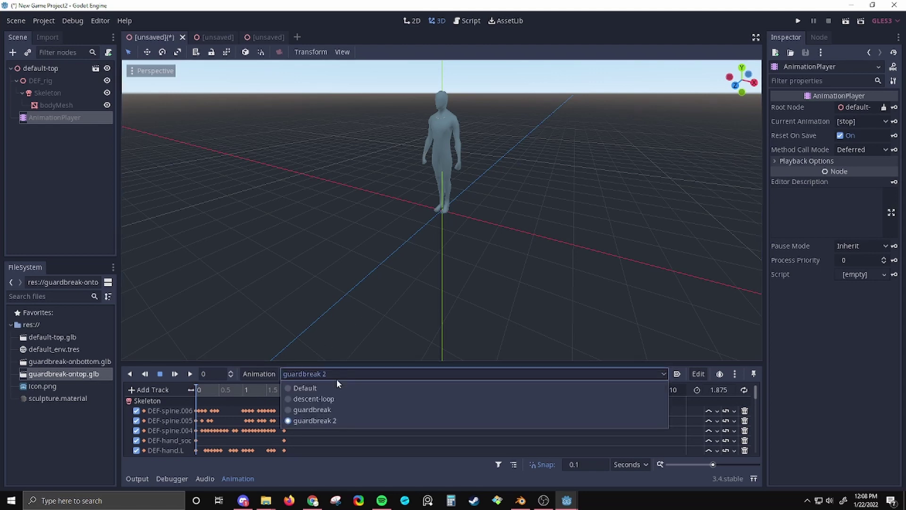
pyautogui.click(330, 423)
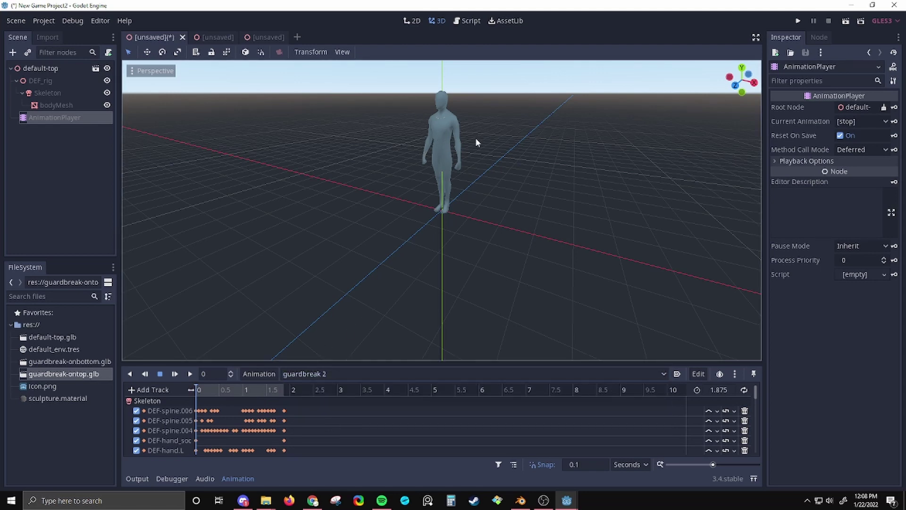
pyautogui.click(191, 373)
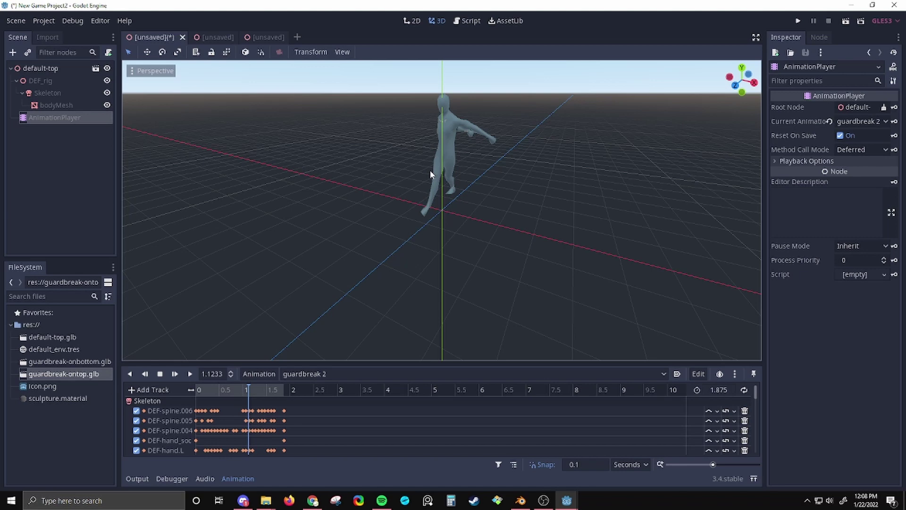
pyautogui.click(347, 373)
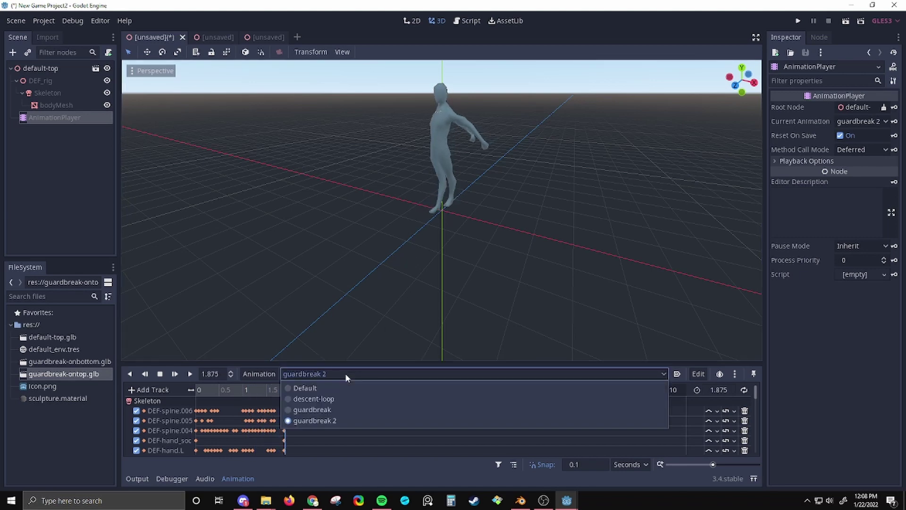
pyautogui.click(330, 410)
pyautogui.click(190, 374)
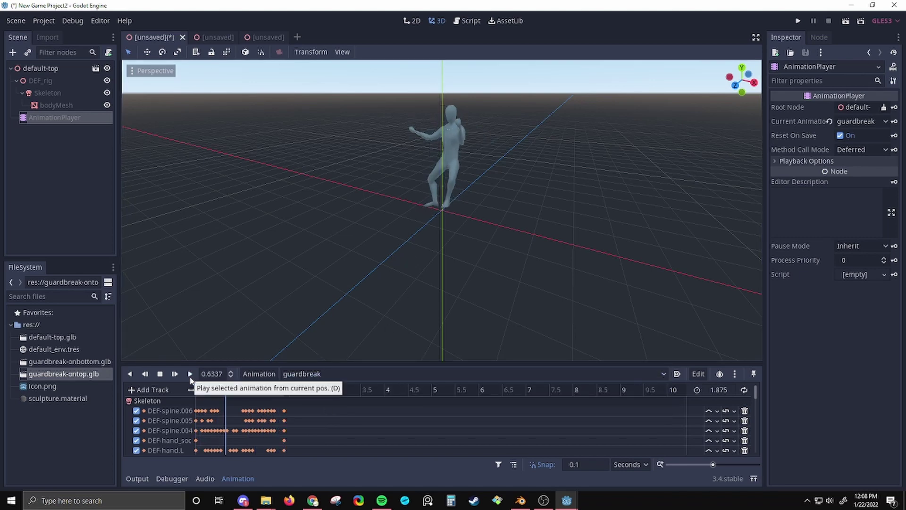
# - Switch to Blender and examine the order of the Default, guardbreak and descent-loop strips in DEF_rig's NLA stack
pyautogui.click(526, 502)
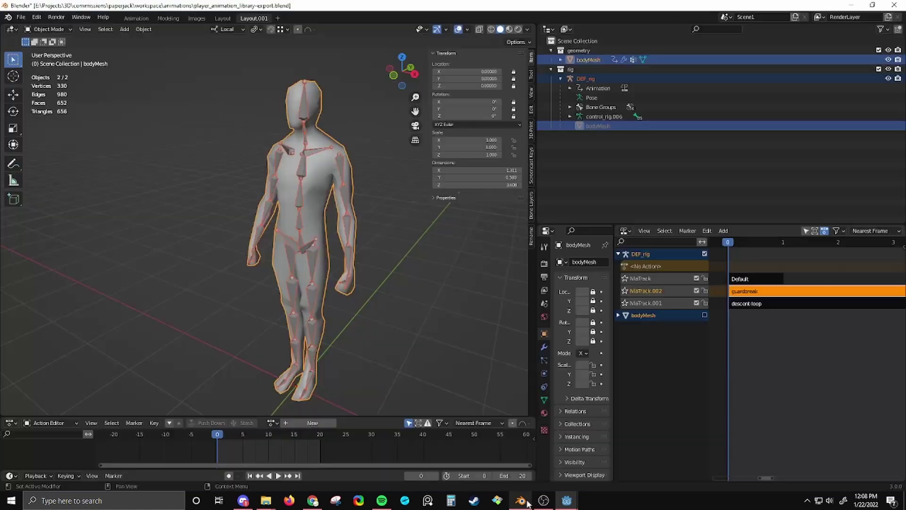
pyautogui.click(747, 281)
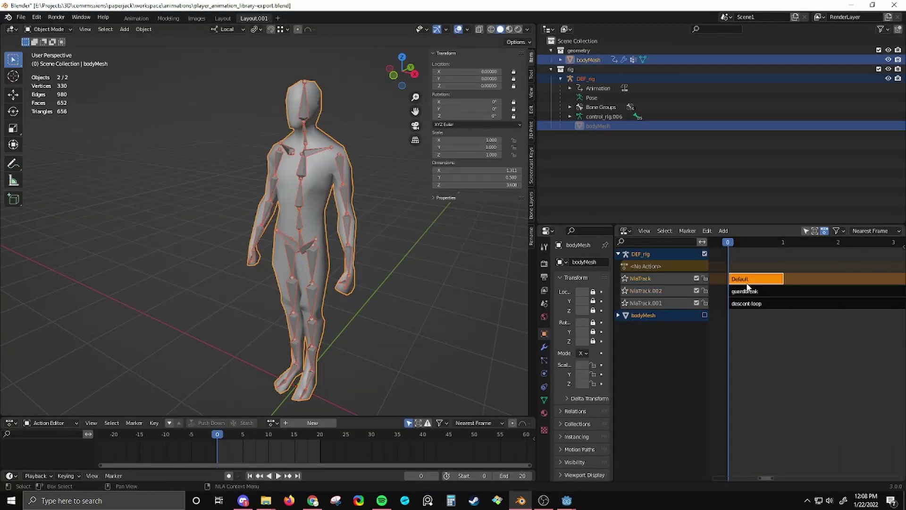
pyautogui.click(748, 291)
pyautogui.click(751, 303)
pyautogui.click(751, 292)
pyautogui.click(749, 279)
pyautogui.click(752, 293)
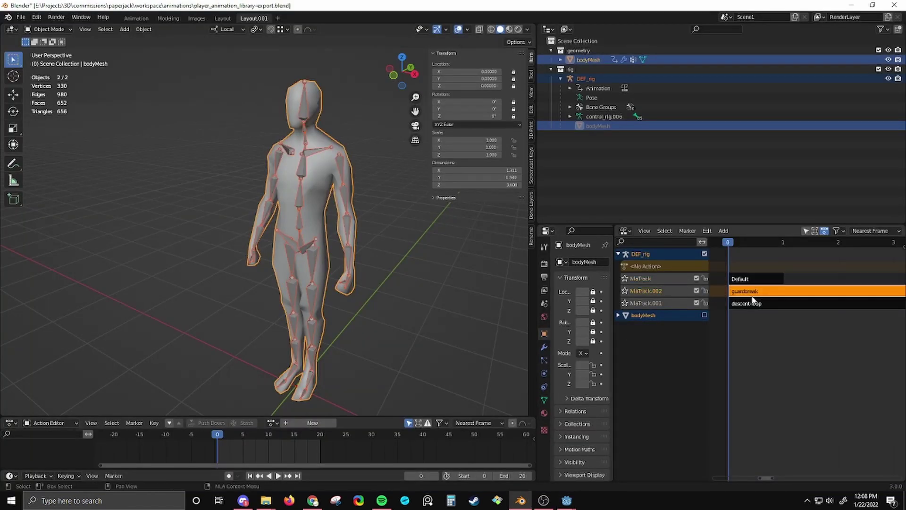
pyautogui.click(754, 304)
pyautogui.click(755, 292)
pyautogui.click(754, 281)
pyautogui.click(753, 304)
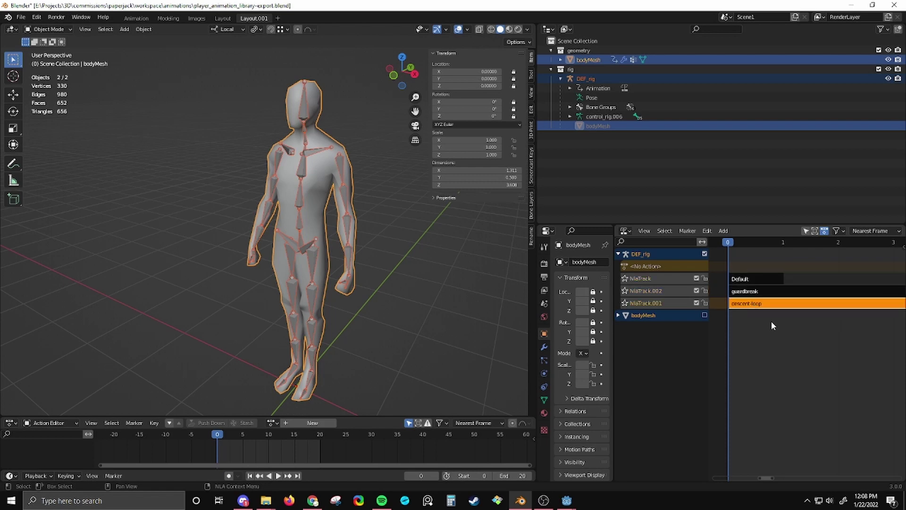
pyautogui.click(759, 292)
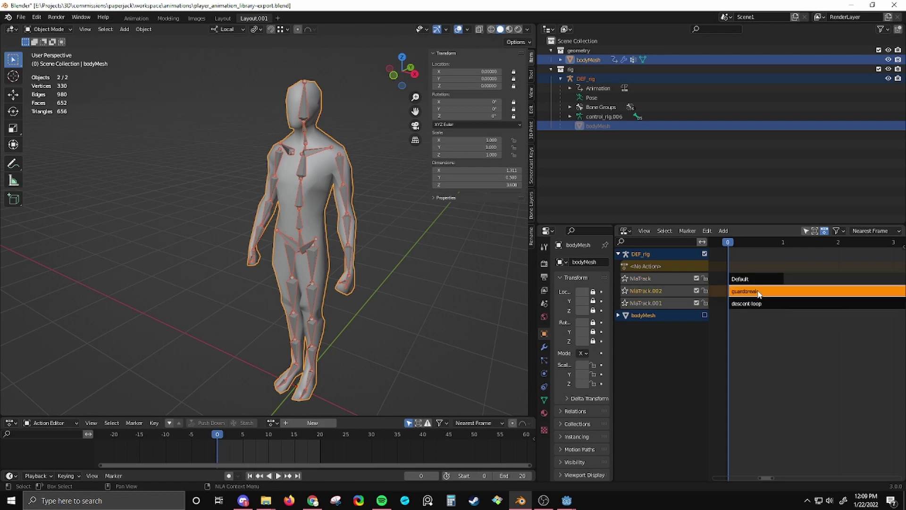
pyautogui.click(760, 304)
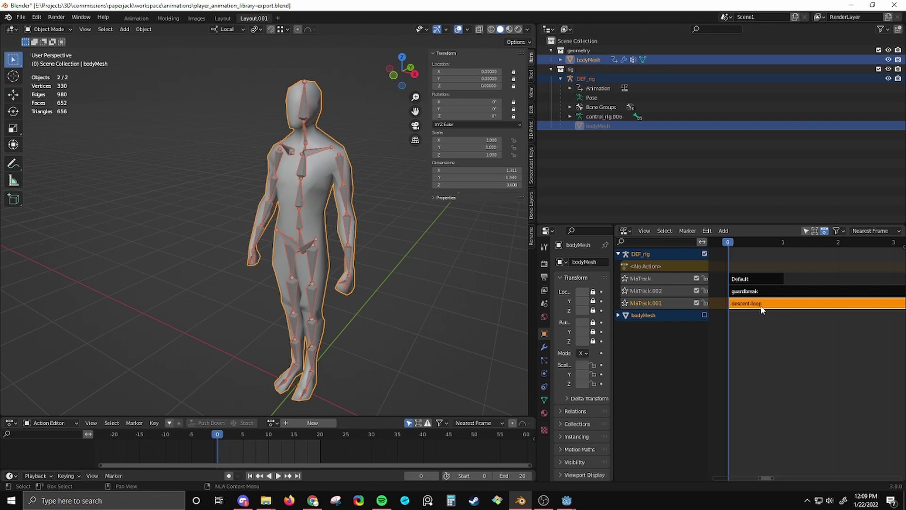
# - Delete the guardbreak and descent-loop NLA tracks from DEF_rig in Blender, keeping only the Default track
pyautogui.click(566, 501)
pyautogui.click(521, 500)
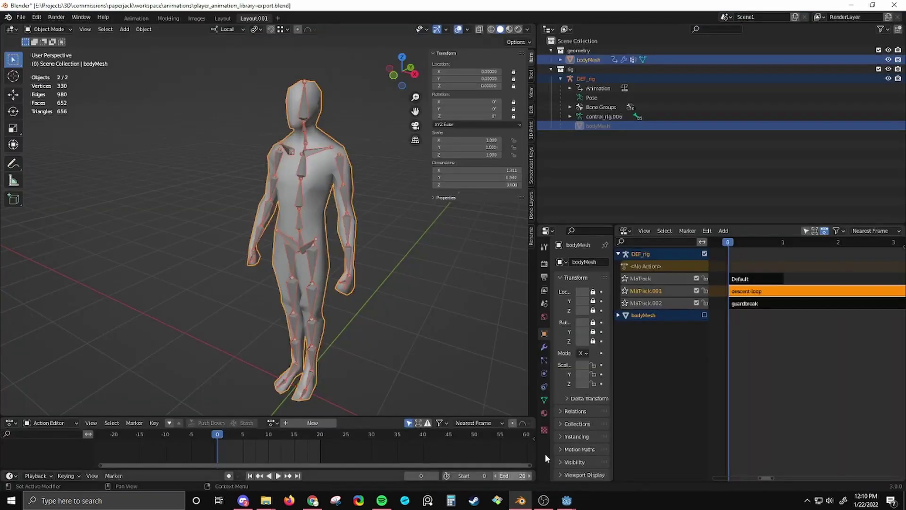
pyautogui.click(753, 279)
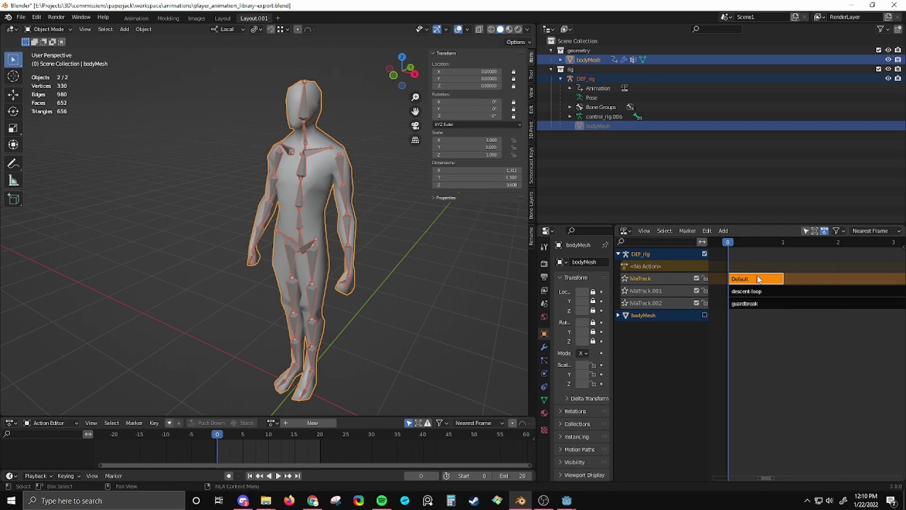
pyautogui.click(647, 303)
pyautogui.press('x')
pyautogui.click(648, 290)
pyautogui.press('x')
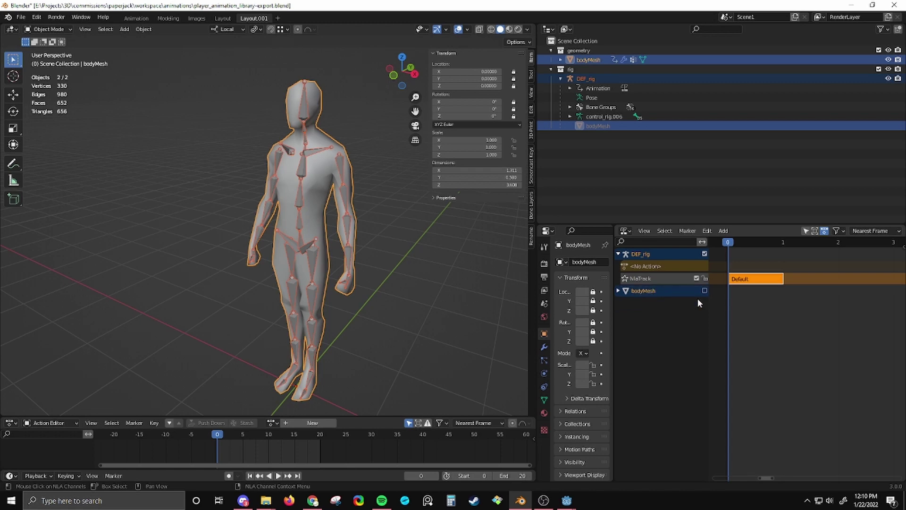
pyautogui.click(272, 422)
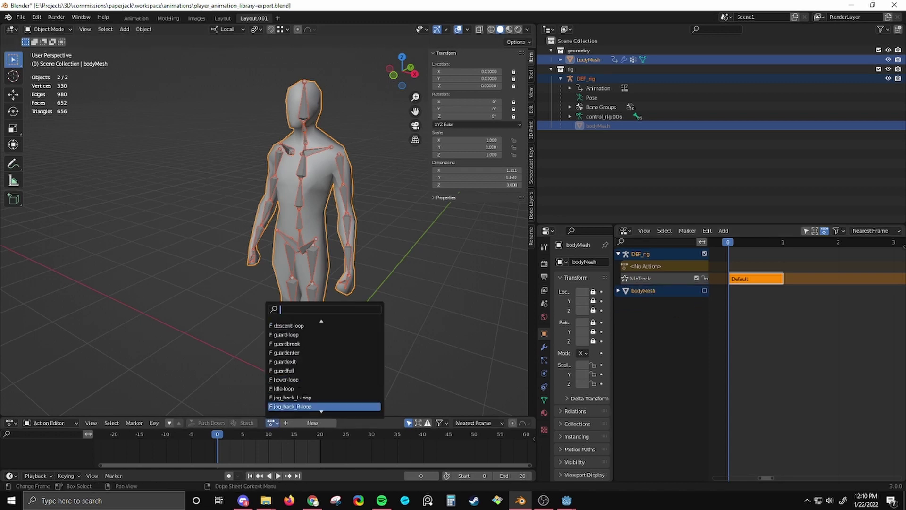
pyautogui.scroll(-5, 302, 406)
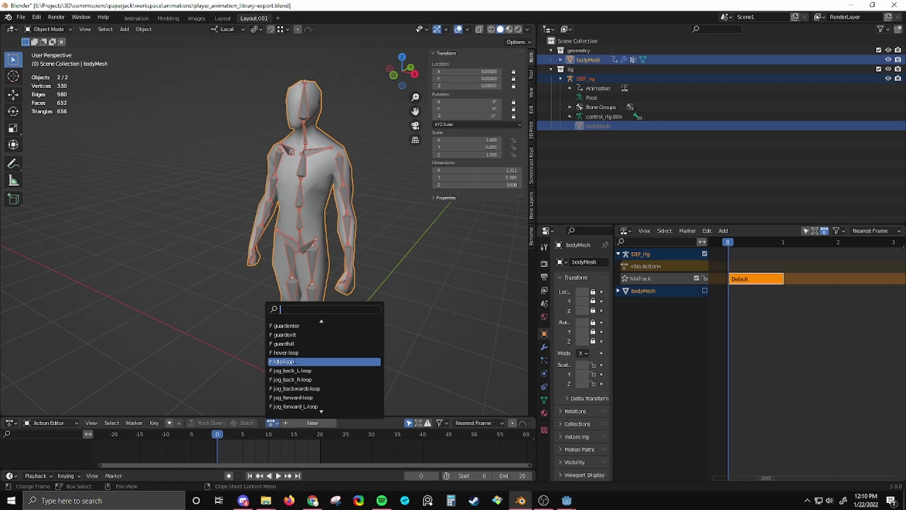
pyautogui.click(283, 361)
pyautogui.hotkey('alt', 'a')
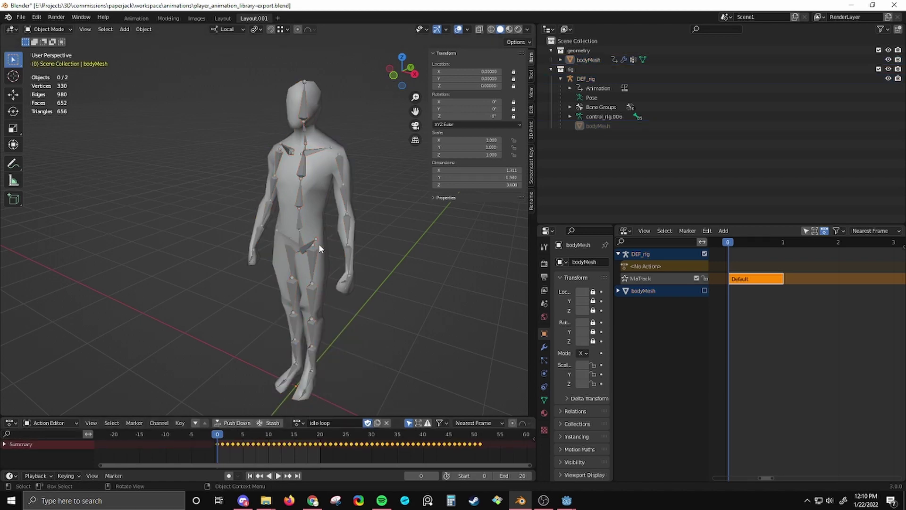
pyautogui.click(318, 243)
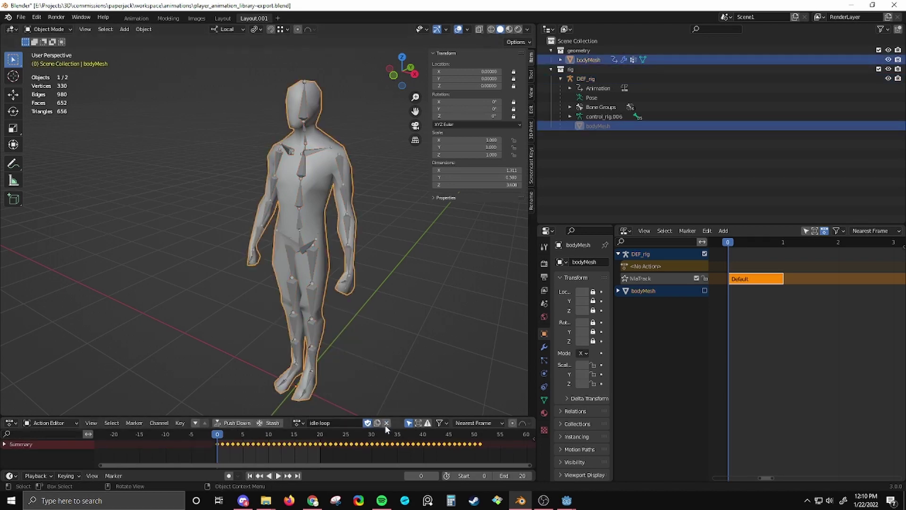
# - Assign the idle-loop action to DEF_rig and push it down into its own NLA track
pyautogui.click(303, 292)
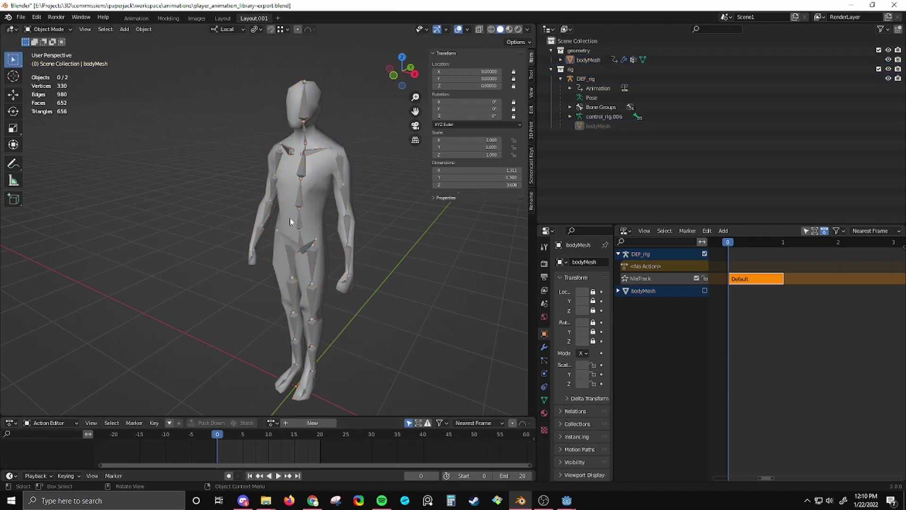
pyautogui.click(272, 422)
pyautogui.scroll(-5, 301, 358)
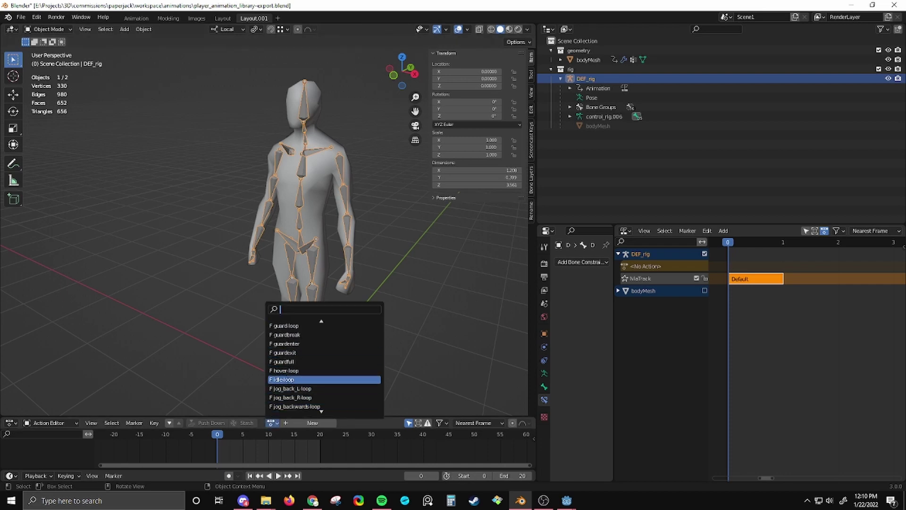
pyautogui.click(289, 380)
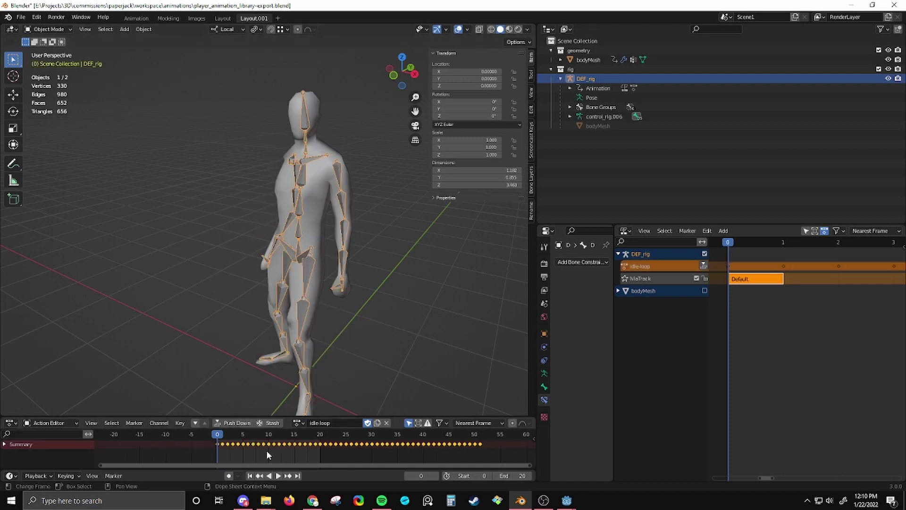
pyautogui.click(232, 423)
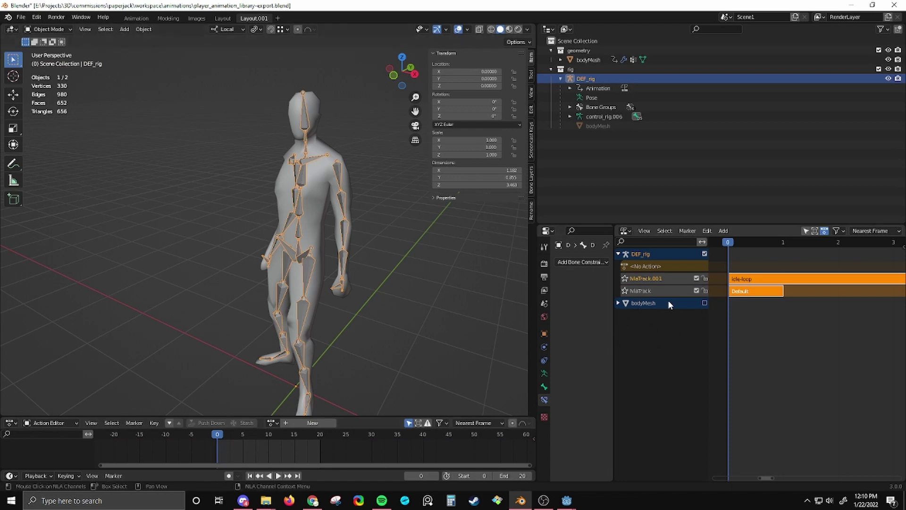
# - Move the idle-loop NLA track to the bottom of the stack, beneath the Default track
pyautogui.click(762, 290)
pyautogui.rightClick(659, 278)
pyautogui.moveTo(658, 278)
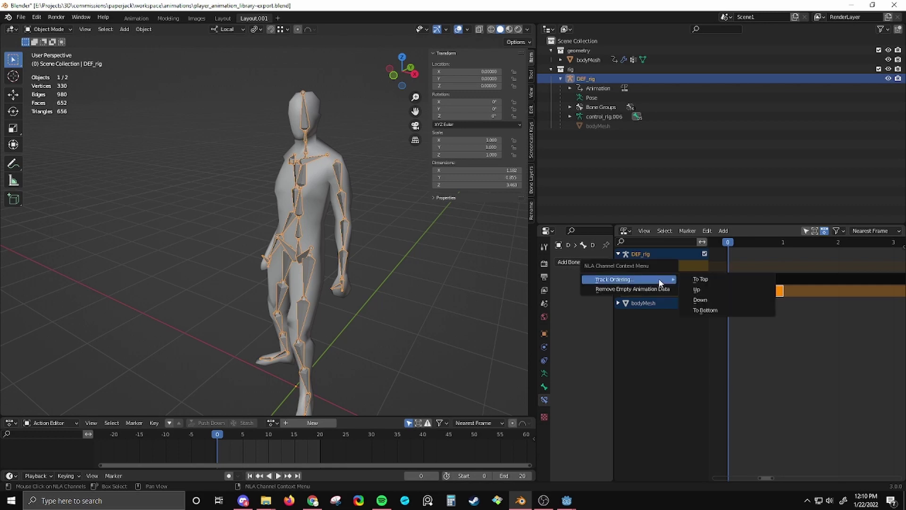
pyautogui.click(713, 311)
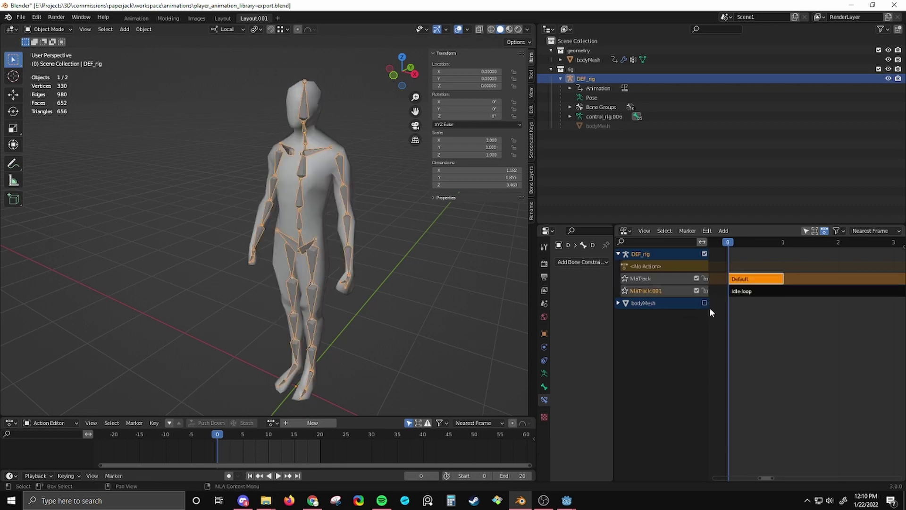
# - Export DEF_rig and bodyMesh together as glTF 2.0 using the saved operator preset, naming the file idle.glb
pyautogui.keyDown('shift'); pyautogui.click(319, 195); pyautogui.keyUp('shift')
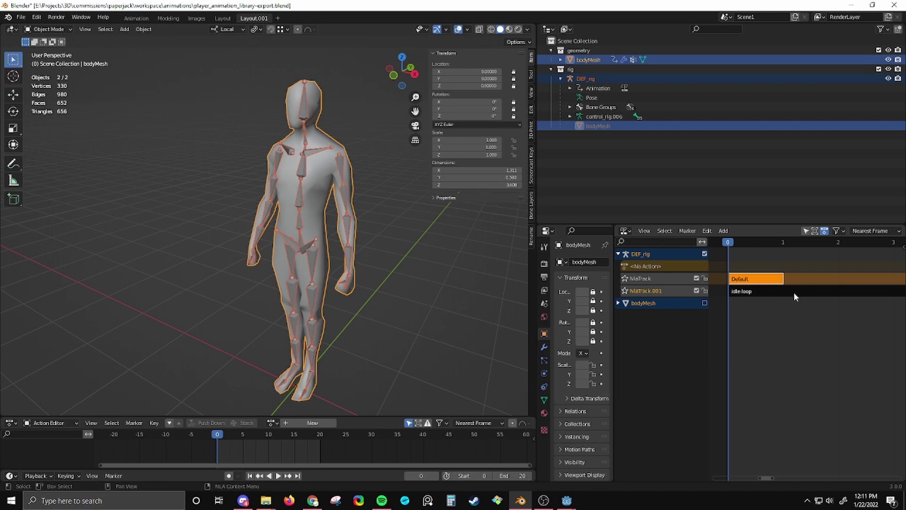
pyautogui.click(20, 16)
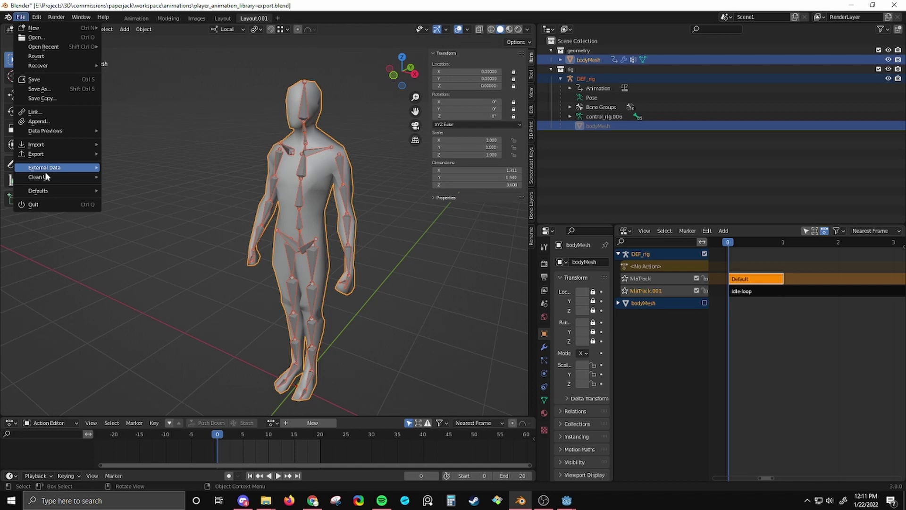
pyautogui.moveTo(42, 157)
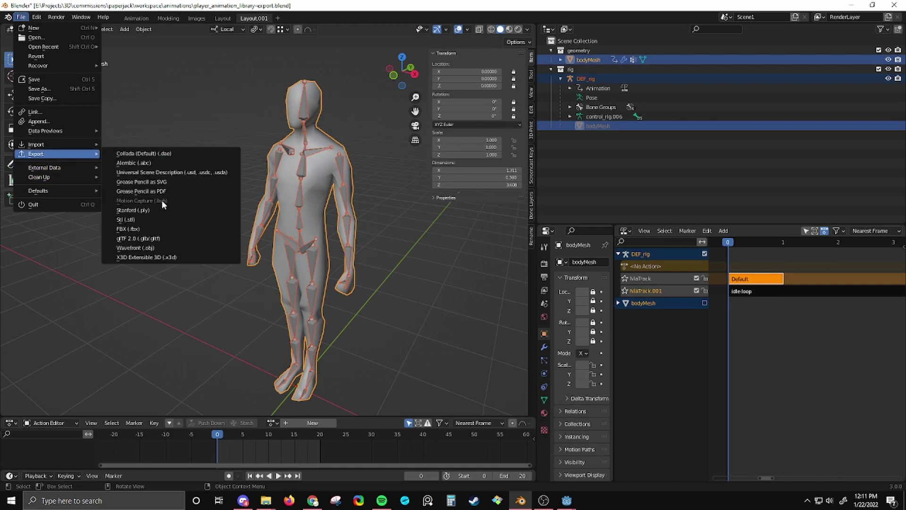
pyautogui.click(141, 238)
pyautogui.click(697, 141)
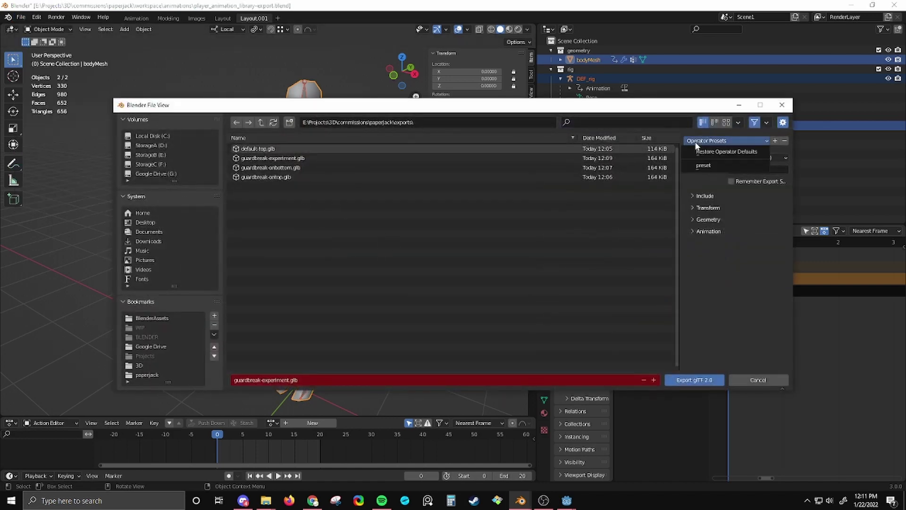
pyautogui.click(703, 165)
pyautogui.click(325, 376)
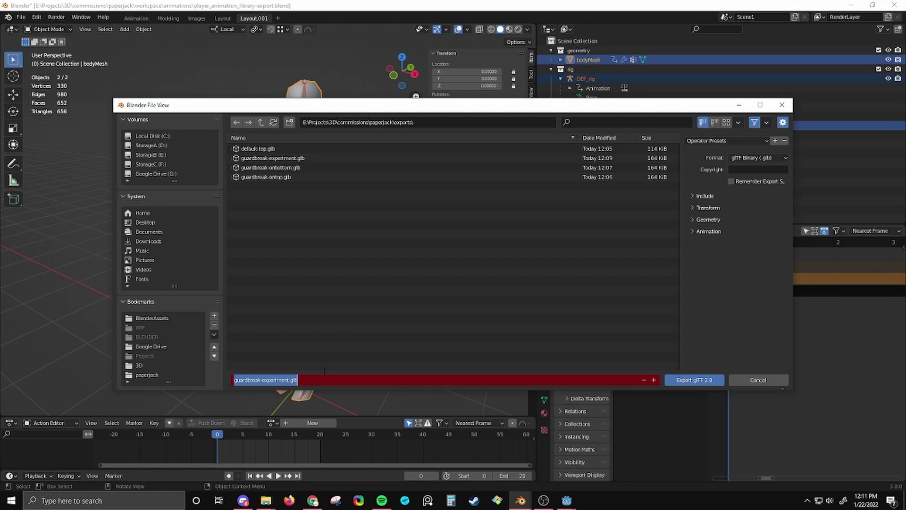
pyautogui.write('idle')
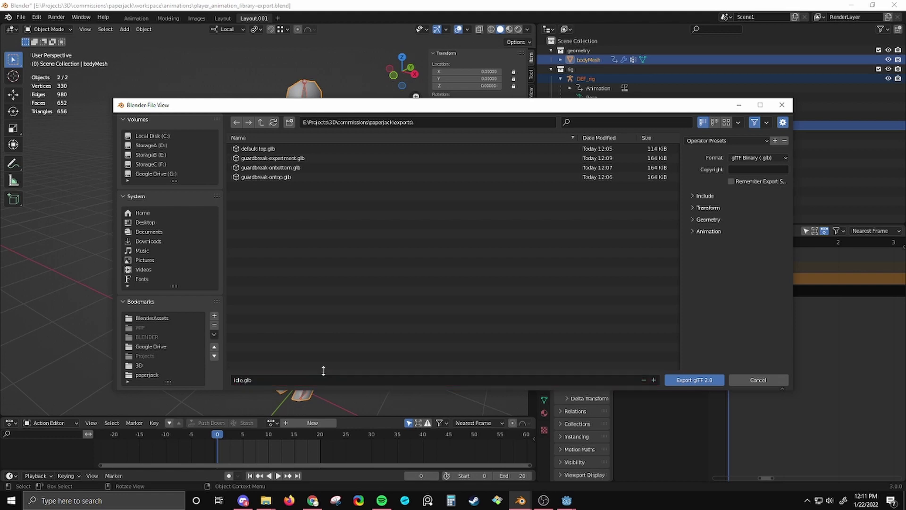
pyautogui.press('Return')
# - Switch to Godot and import the idle file from the exports folder into the project's res:// directory
pyautogui.moveTo(567, 500)
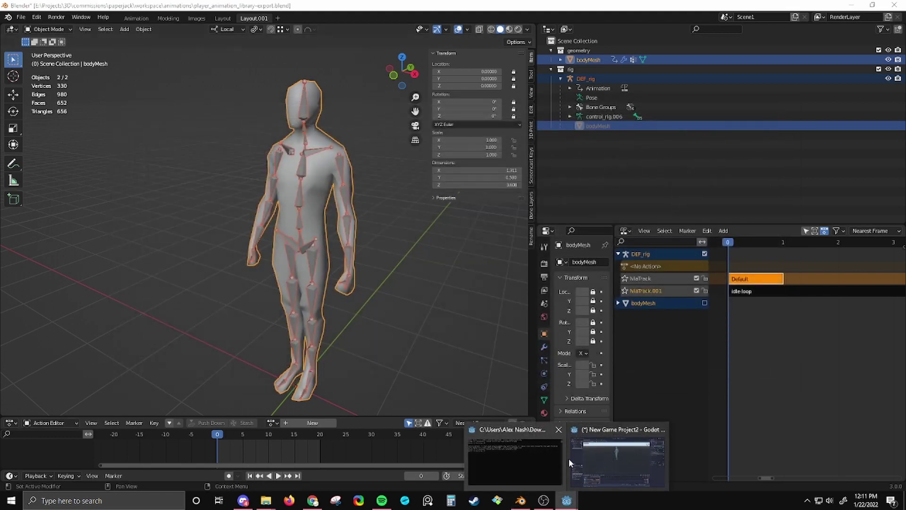
pyautogui.click(613, 453)
pyautogui.moveTo(262, 504)
pyautogui.click(215, 459)
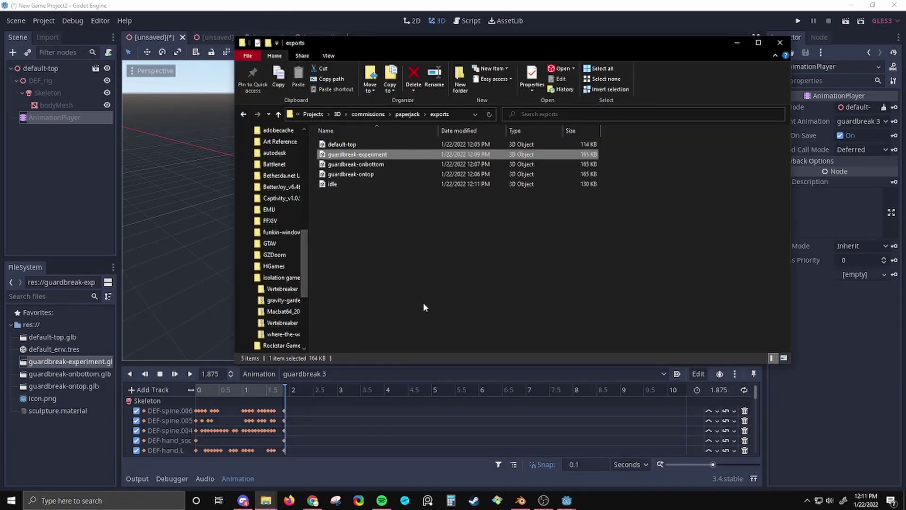
pyautogui.moveTo(335, 185); pyautogui.dragTo(47, 453)
pyautogui.click(66, 446)
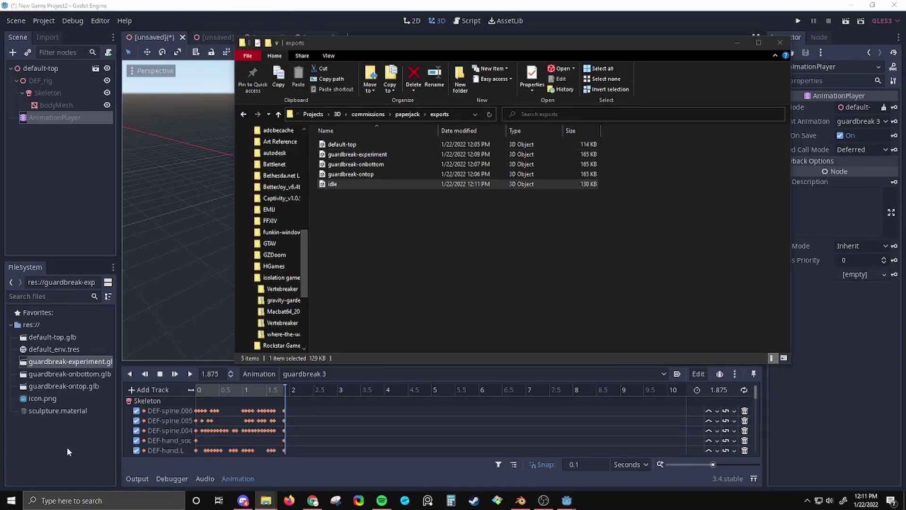
# - Open idle.glb as a new inherited scene and select its AnimationPlayer
pyautogui.doubleClick(44, 413)
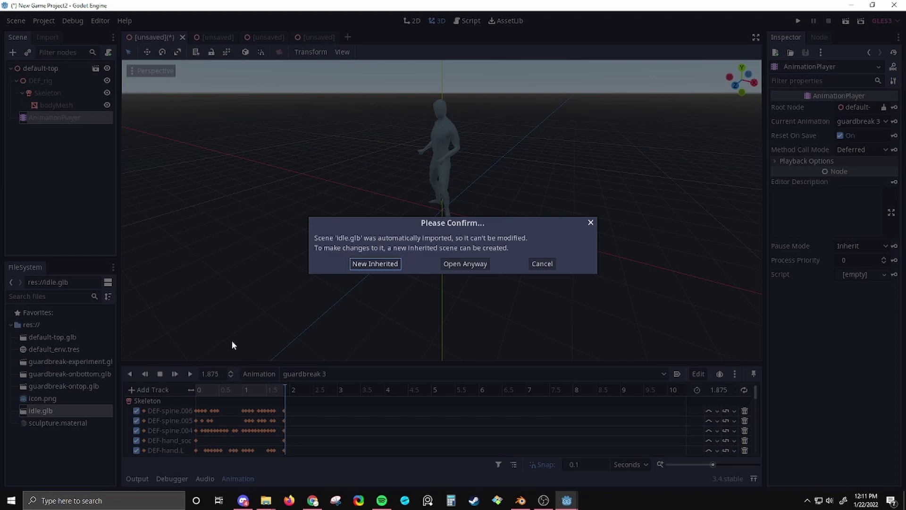
pyautogui.click(374, 265)
pyautogui.click(46, 117)
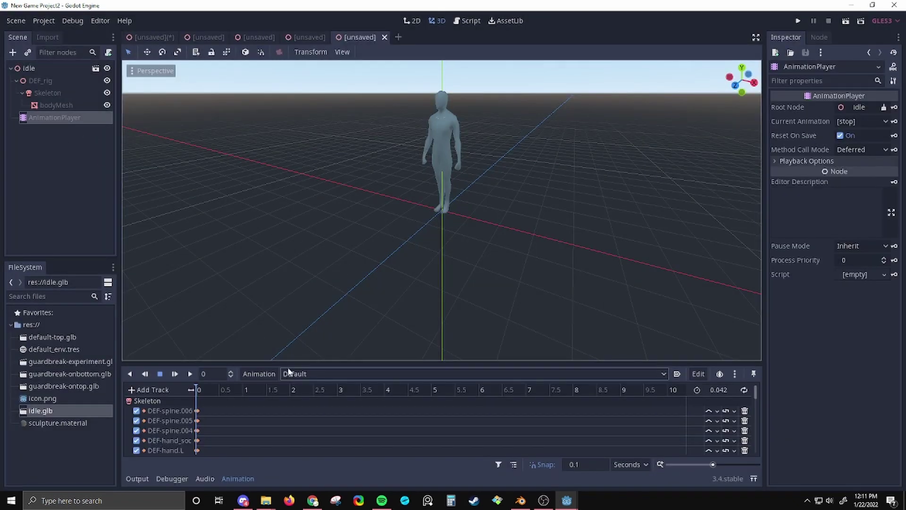
# - Play the idle-loop animation in the idle scene and copy it from the AnimationPlayer
pyautogui.click(307, 374)
pyautogui.click(310, 398)
pyautogui.click(189, 375)
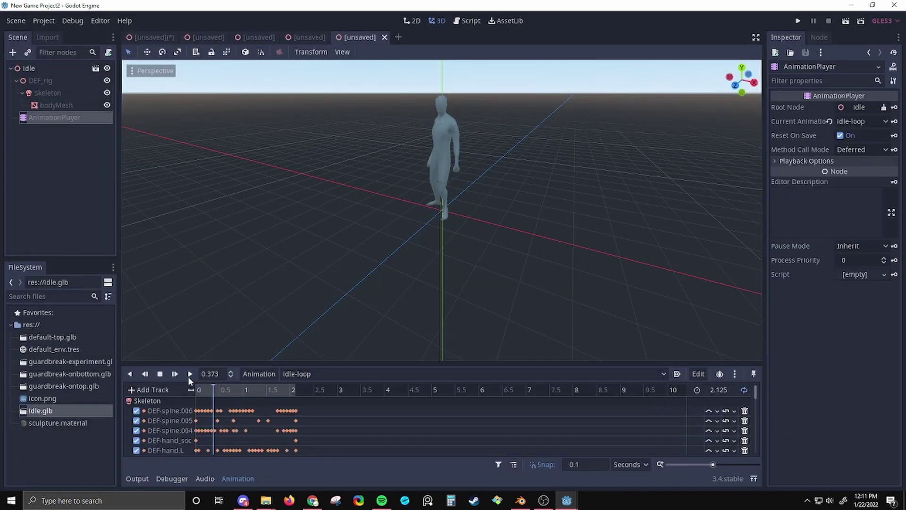
pyautogui.click(258, 373)
pyautogui.click(269, 388)
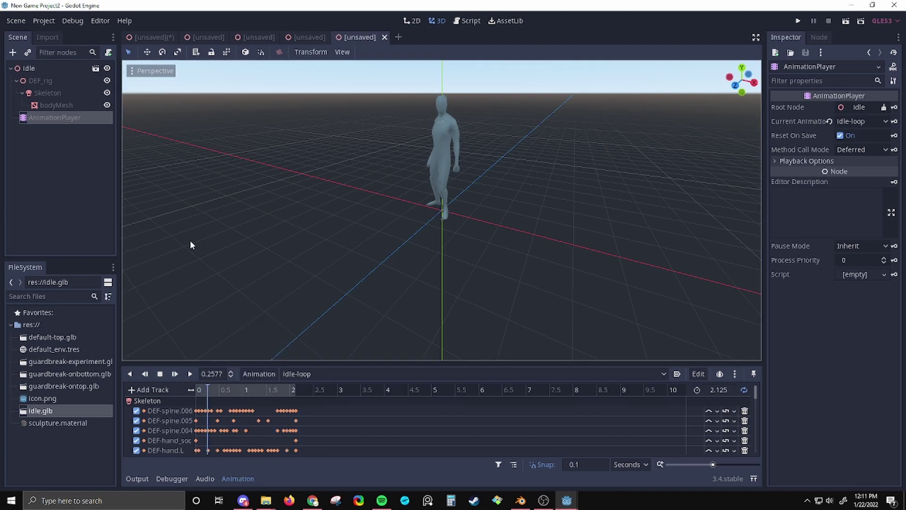
# - Paste the copied idle-loop animation into the default-top scene's AnimationPlayer, play it on the character, and stop playback
pyautogui.click(146, 38)
pyautogui.click(262, 372)
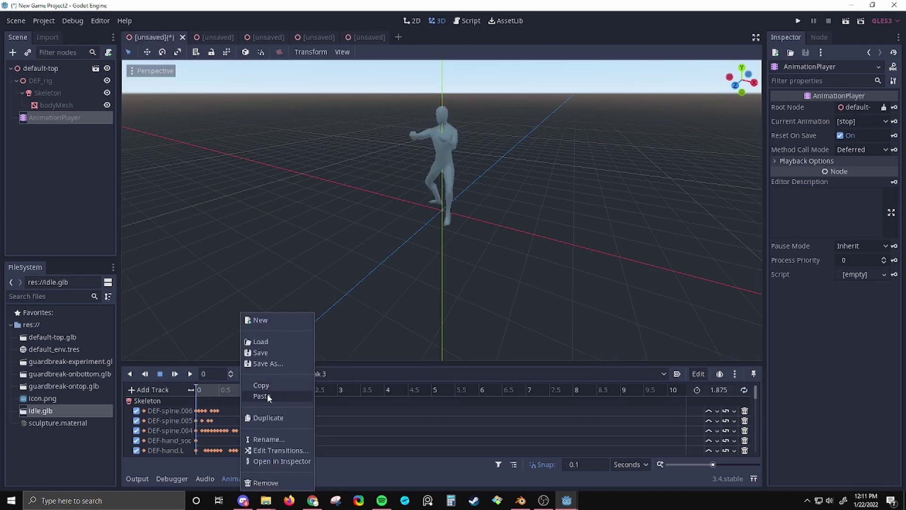
pyautogui.click(267, 395)
pyautogui.click(190, 374)
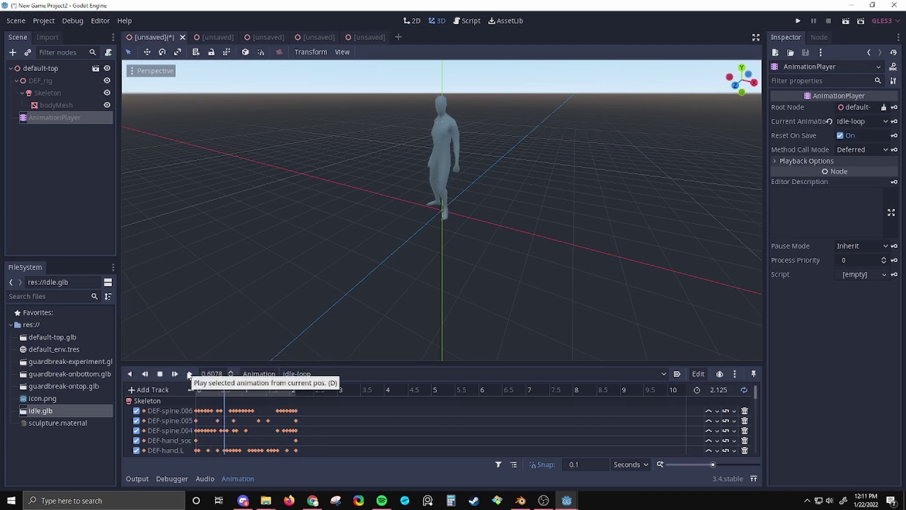
pyautogui.click(160, 373)
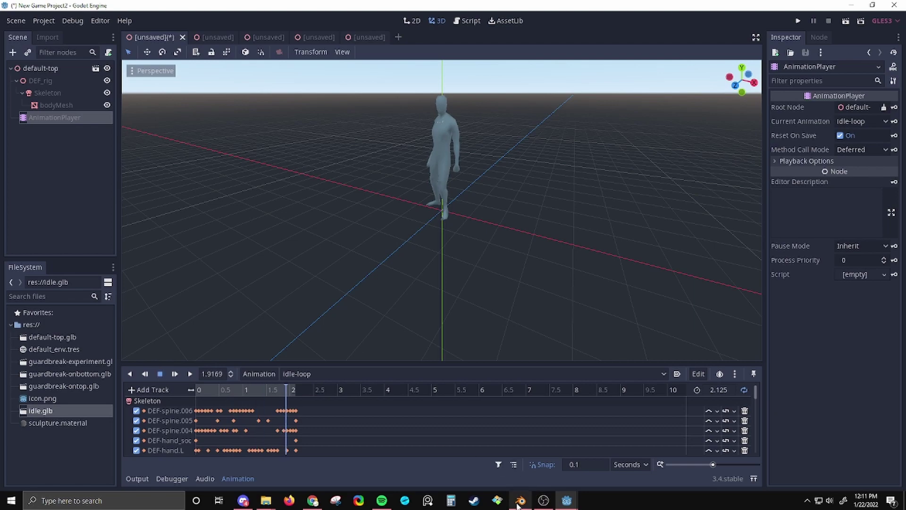
# - Switch to Blender, select the NLA track holding the Default strip, and open its track ordering options
pyautogui.hotkey('alt', 'Tab')
pyautogui.click(776, 344)
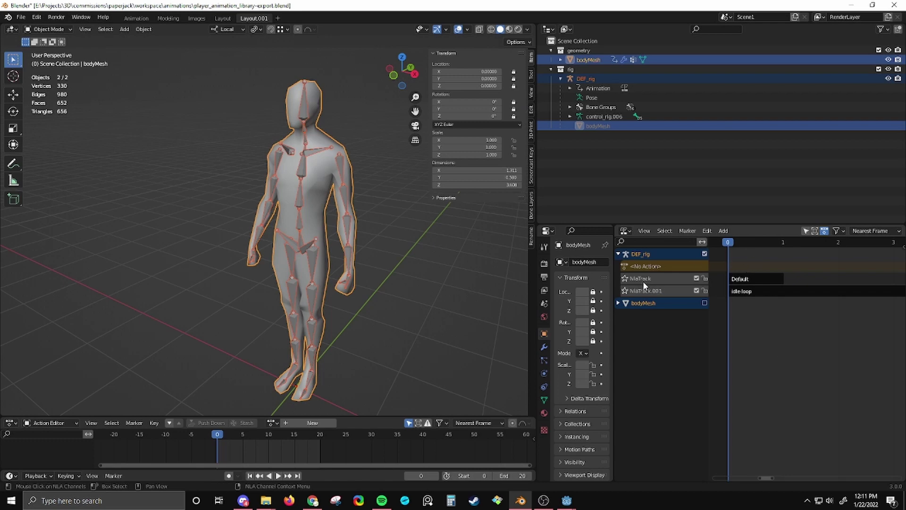
pyautogui.click(664, 279)
pyautogui.rightClick(664, 279)
pyautogui.moveTo(661, 278)
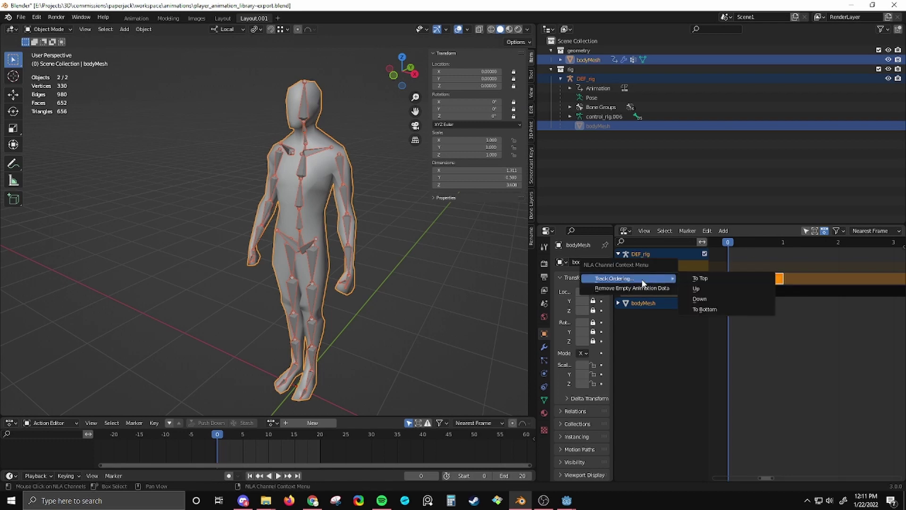